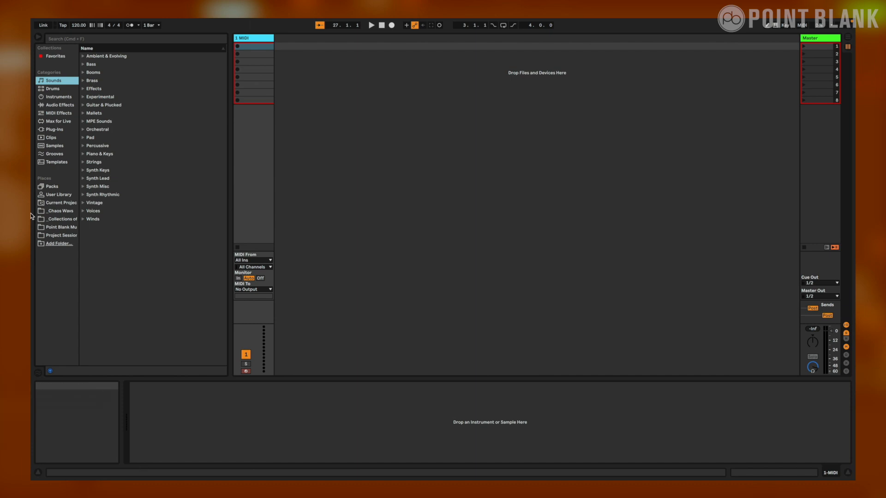
Load an empty Drum Rack from the Drums category onto the MIDI track
left_click(56, 89)
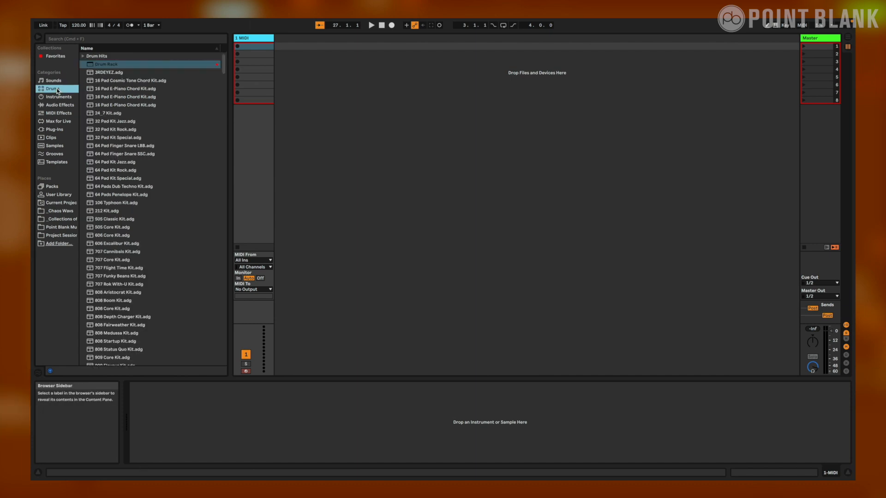
left_click(96, 65)
left_click_drag(99, 66, 249, 42)
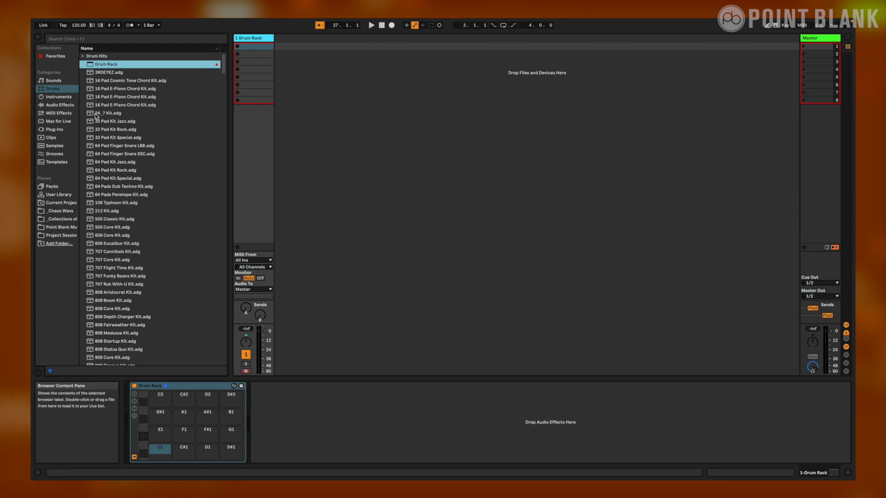
Open the Electric Piano chord samples in the Chop and Swing pack, under Samples, Loops and Chords, Chords
left_click(54, 187)
left_click(99, 97)
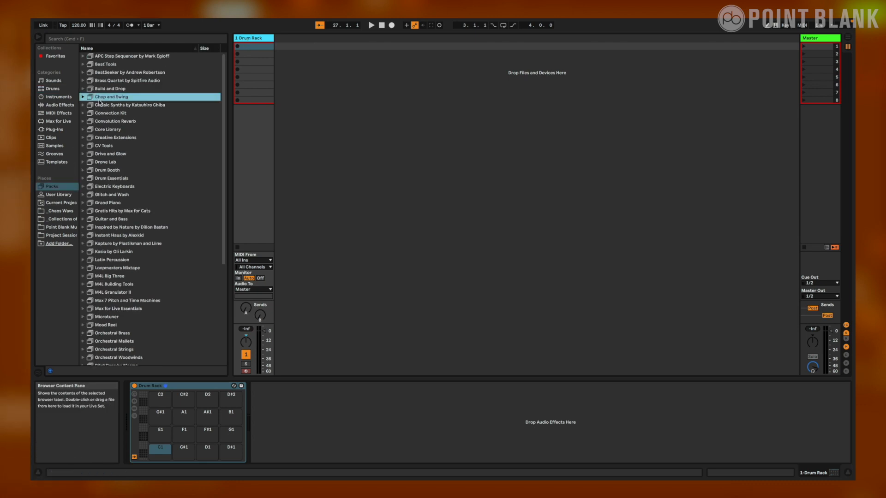
left_click(83, 97)
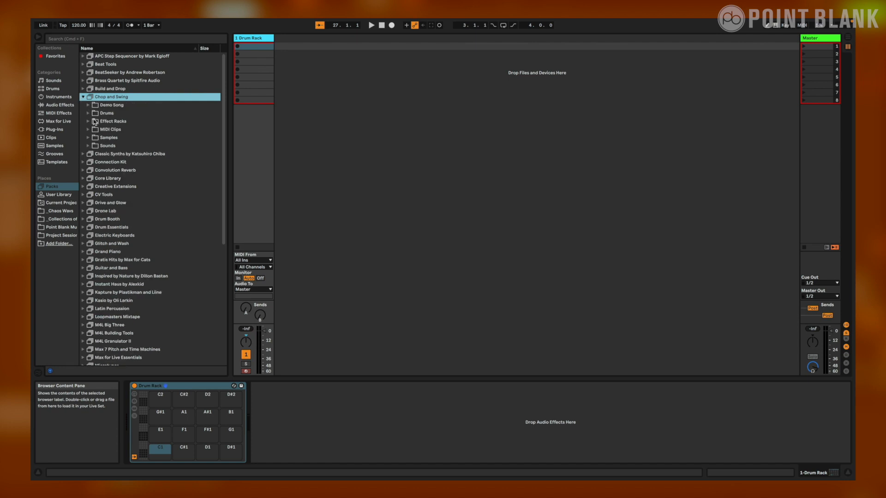
left_click(88, 138)
left_click(93, 147)
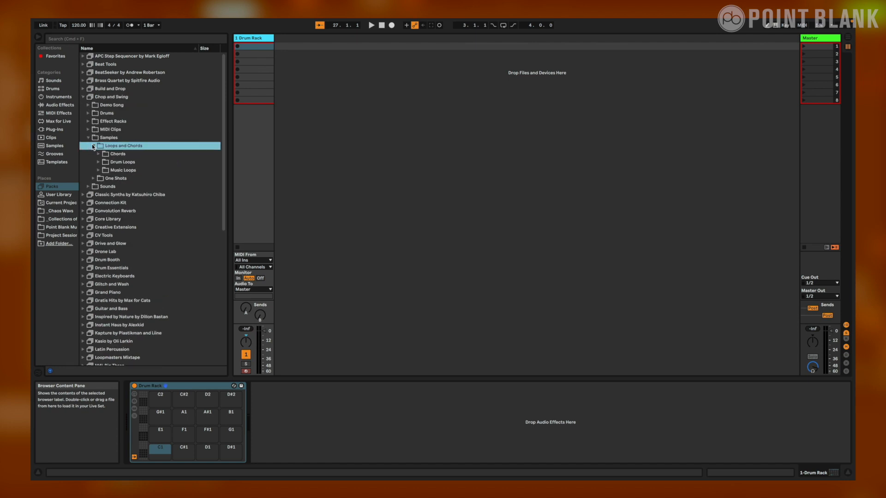
left_click(98, 154)
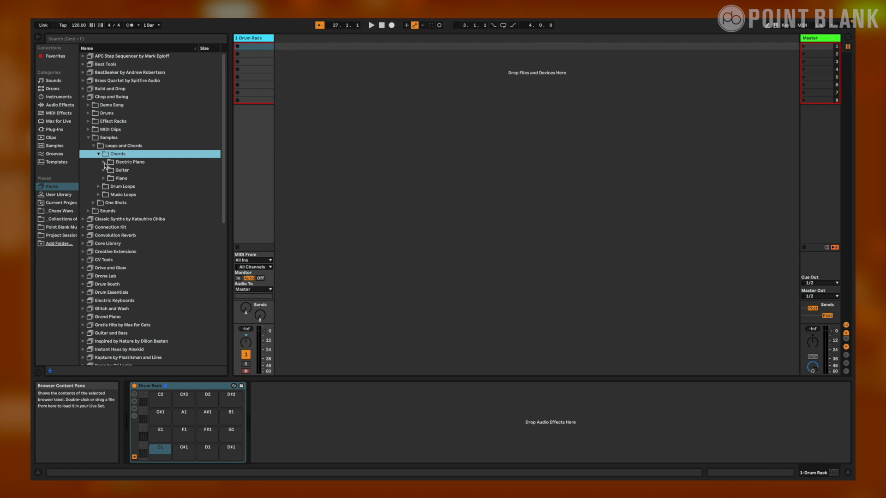
left_click(104, 162)
scroll(142, 220, "down", 5)
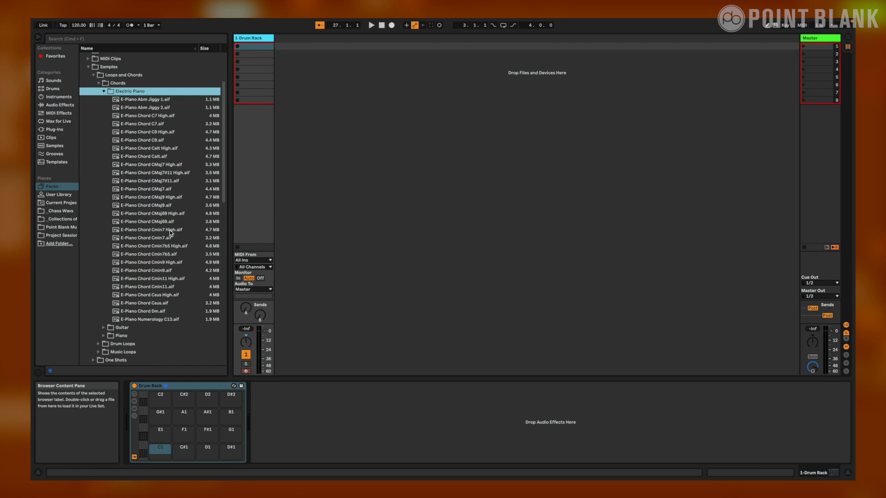
Expand the Drum Rack to show its devices and chain list
left_click(135, 409)
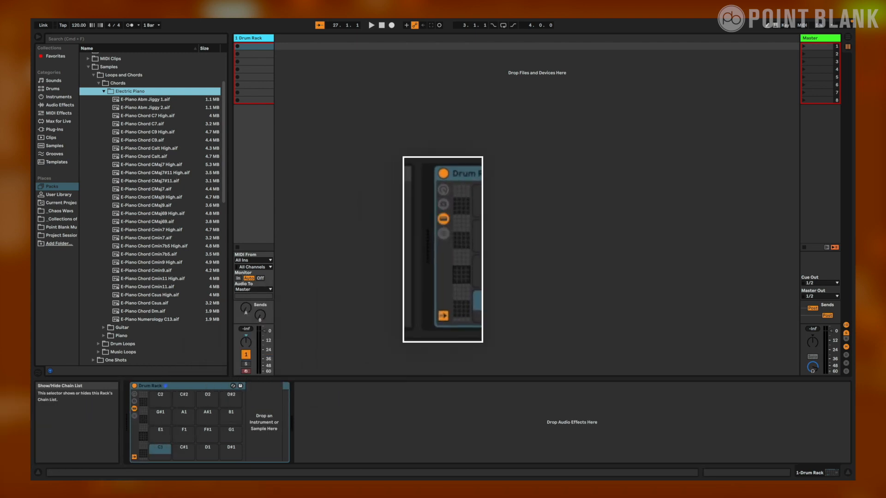
left_click(135, 417)
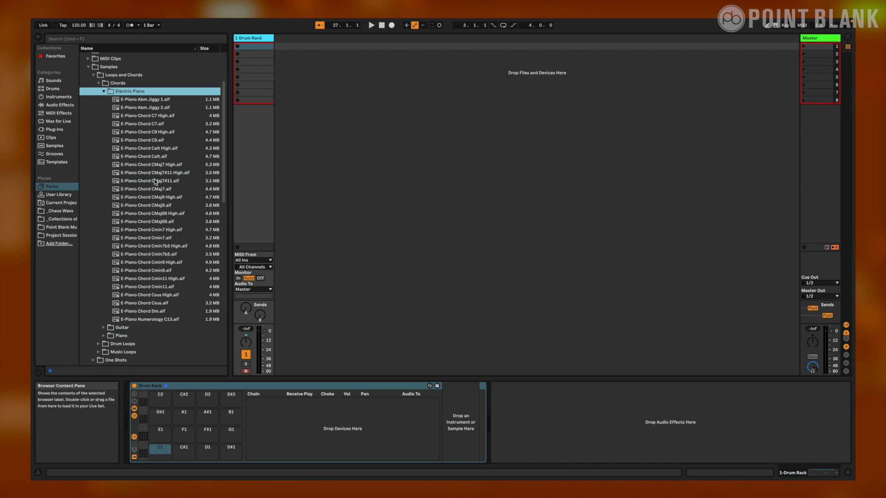
Load E-Piano chords CMaj7, CMaj9, Cmin7, Cmin9 and Cmin11 onto pads C1 through E1, and set the three minor chords' Play note to D3
left_click_drag(154, 189, 167, 455)
left_click_drag(162, 206, 185, 450)
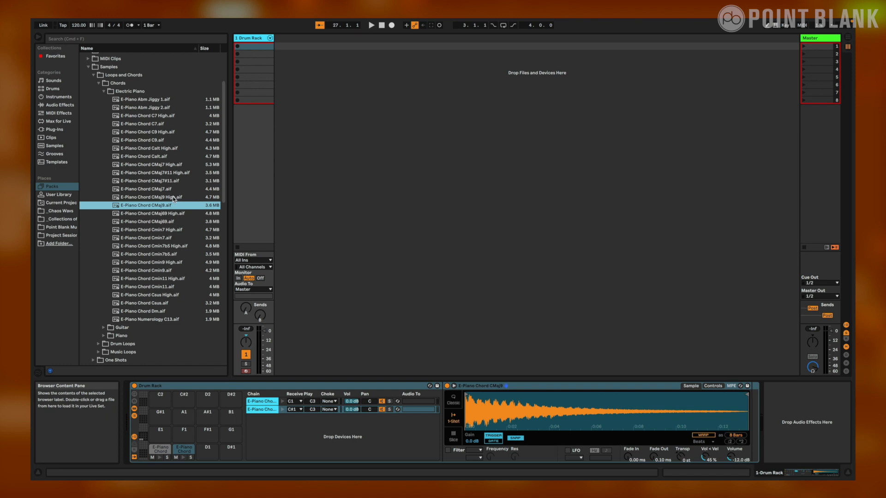
left_click_drag(163, 237, 212, 456)
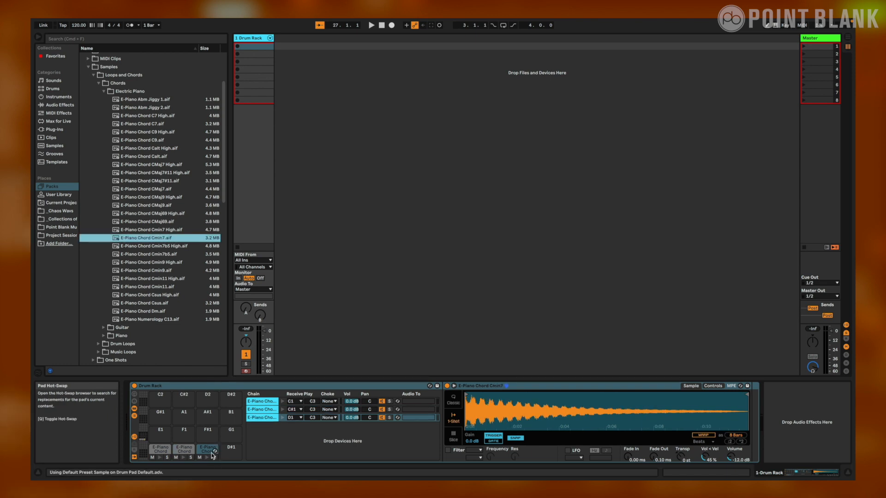
left_click_drag(152, 271, 231, 450)
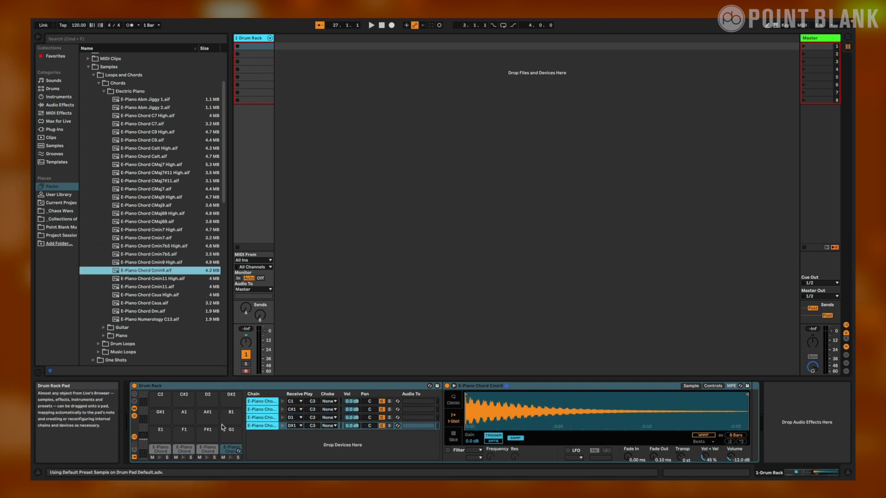
left_click_drag(157, 287, 160, 432)
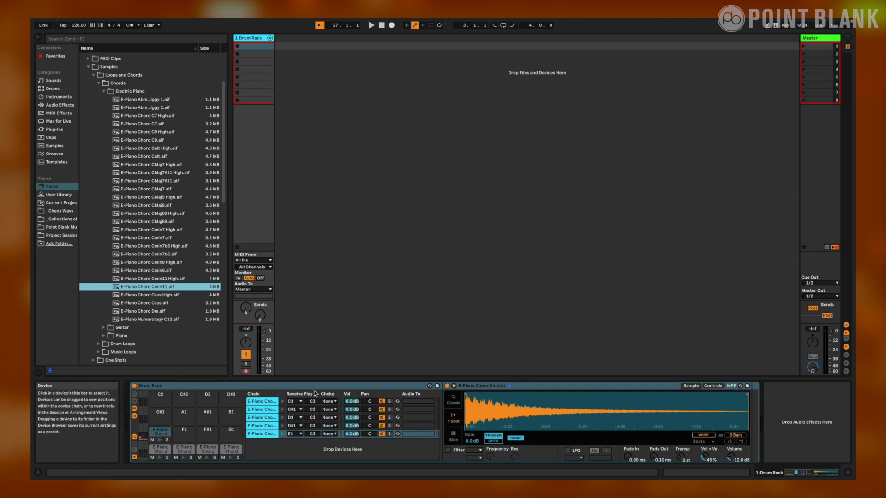
left_click(315, 419)
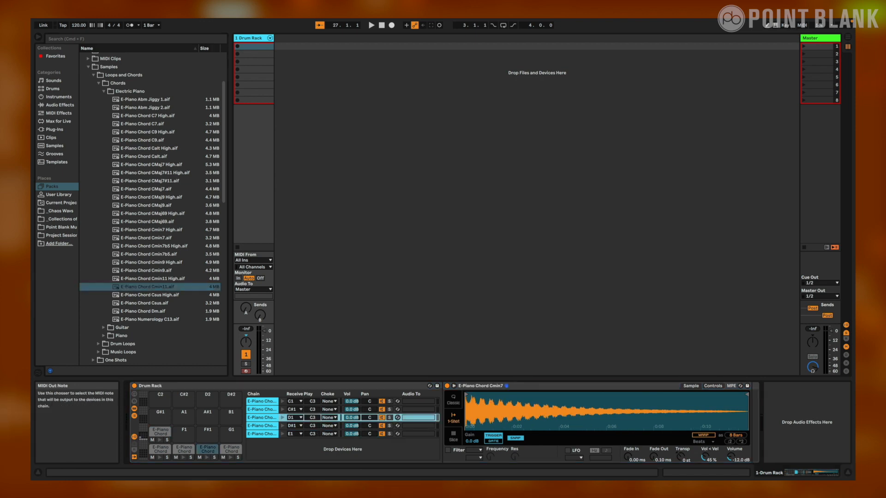
left_click_drag(315, 427, 315, 429)
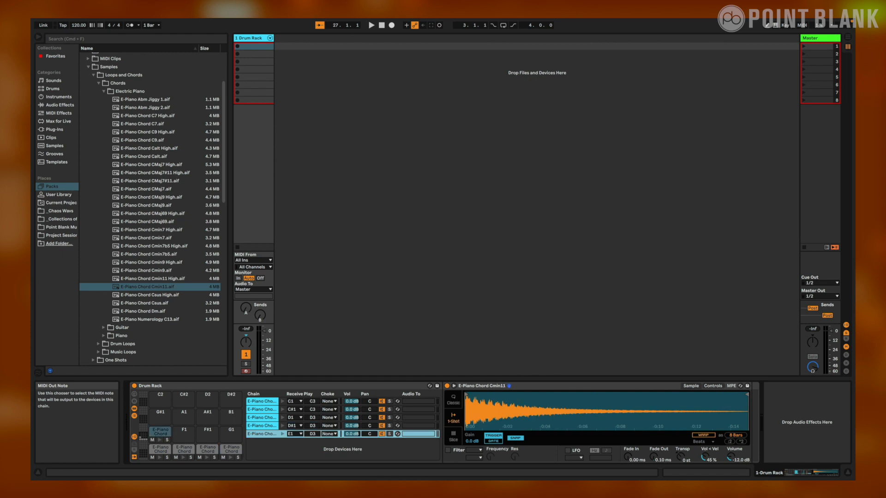
Load E-Piano chord Cmin7 onto pad F1 and Csus onto F#1, and set both chains' Play note to E3
left_click_drag(151, 238, 185, 431)
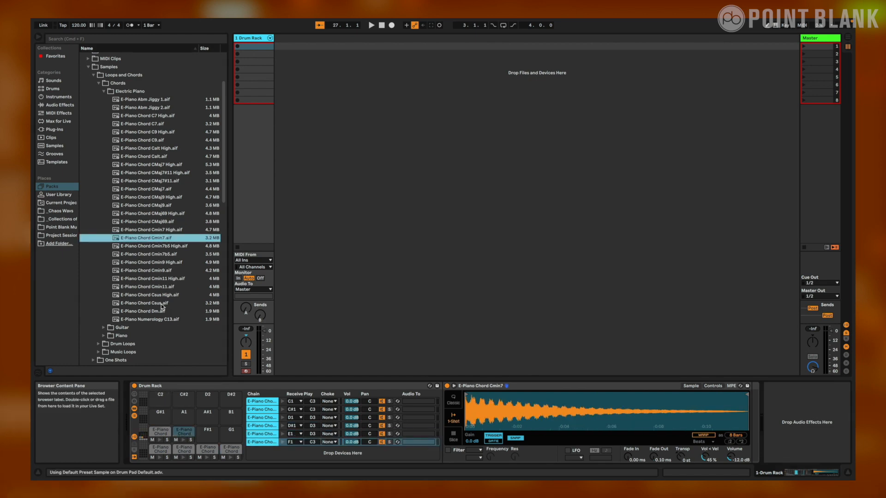
left_click_drag(166, 303, 207, 432)
left_click_drag(315, 442, 313, 438)
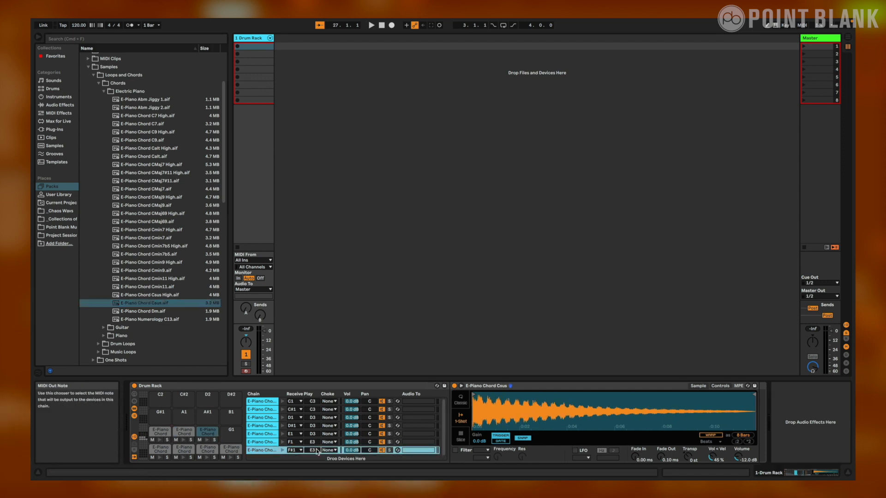
Load E-Piano chords CMaj7, CMaj9 and CMaj7#11 onto pads G1, G#1 and A1, and set their Play note to F3
left_click_drag(144, 189, 229, 441)
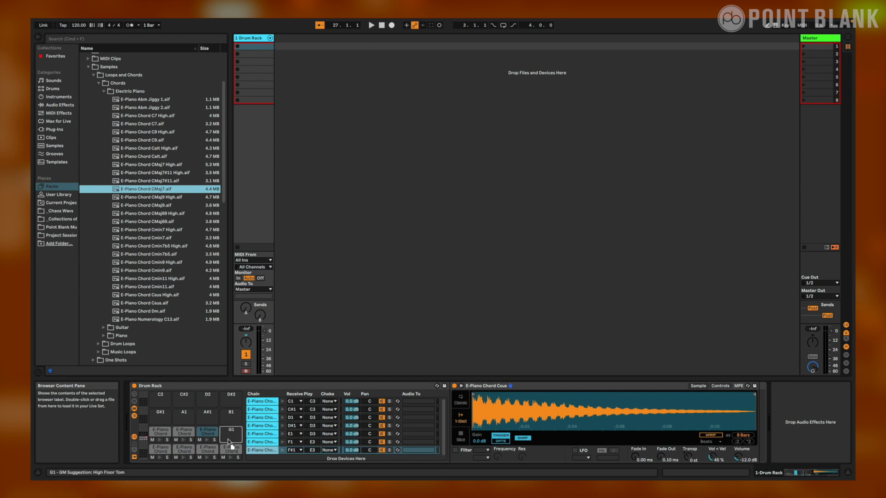
left_click_drag(158, 204, 167, 416)
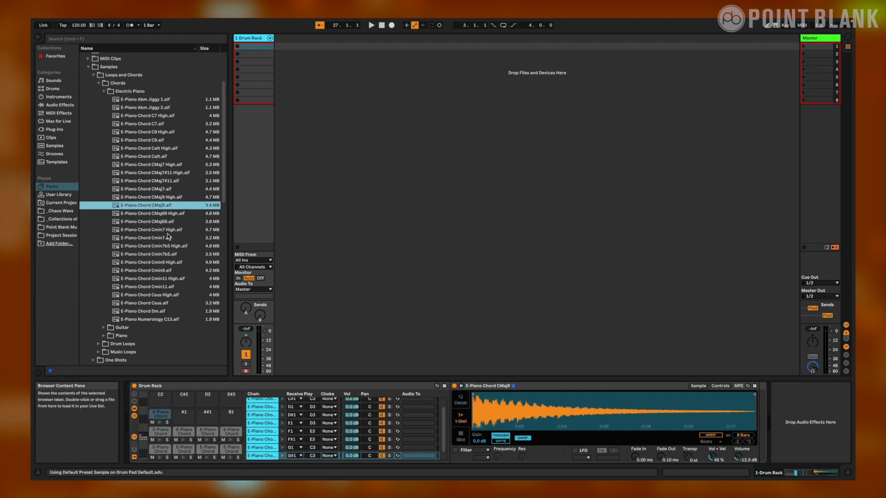
left_click_drag(161, 182, 184, 416)
mouse_move(315, 440)
left_mouse_down()
mouse_move(315, 428)
mouse_move(312, 447)
left_mouse_up()
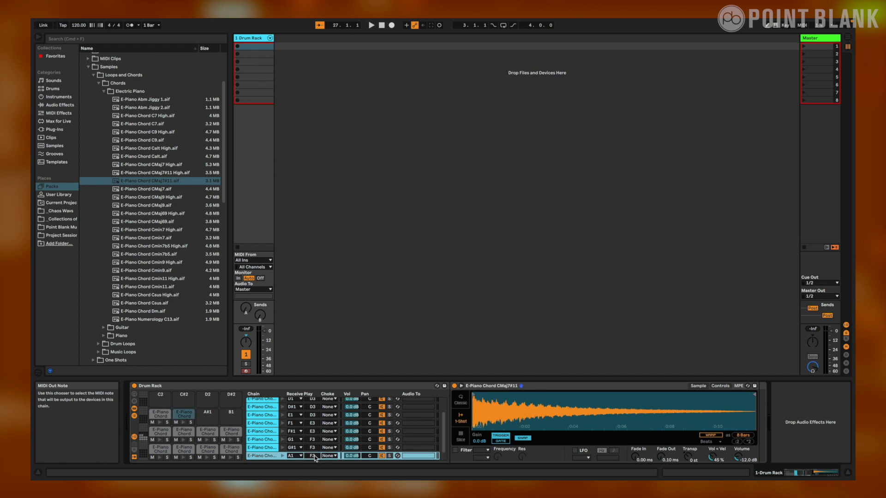
Load E-Piano chord C7 onto pad A#1 and C9 onto B1, and set both chains' Play note to G2
left_click_drag(147, 125, 210, 423)
left_click_drag(149, 141, 233, 422)
left_click_drag(313, 448, 312, 457)
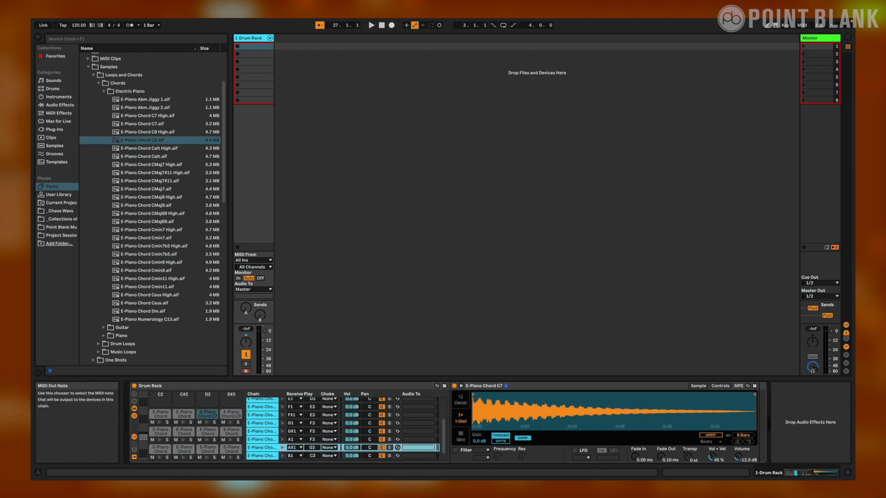
left_click(313, 457)
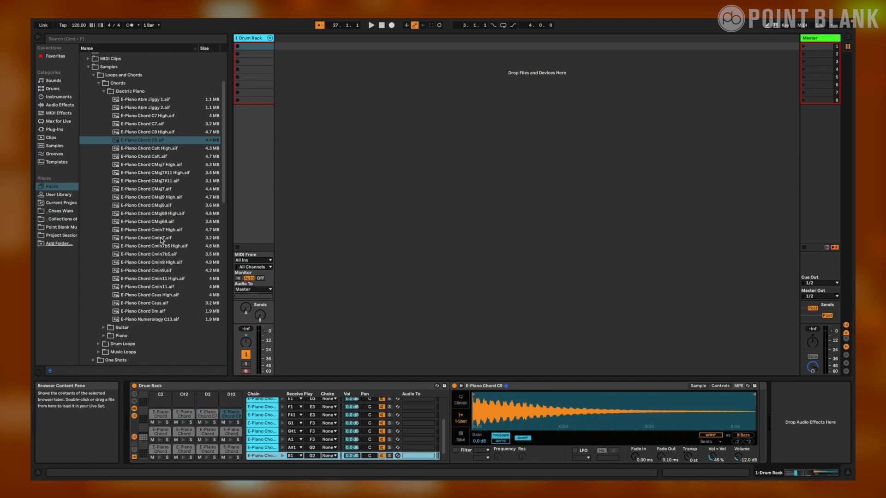
Load E-Piano chords Cmin7, Cmin9 and Cmin11 onto pads C2, C#2 and D2 with Play note A2, and Cmin7b5 onto D#2 with Play note B2
left_click_drag(162, 238, 165, 398)
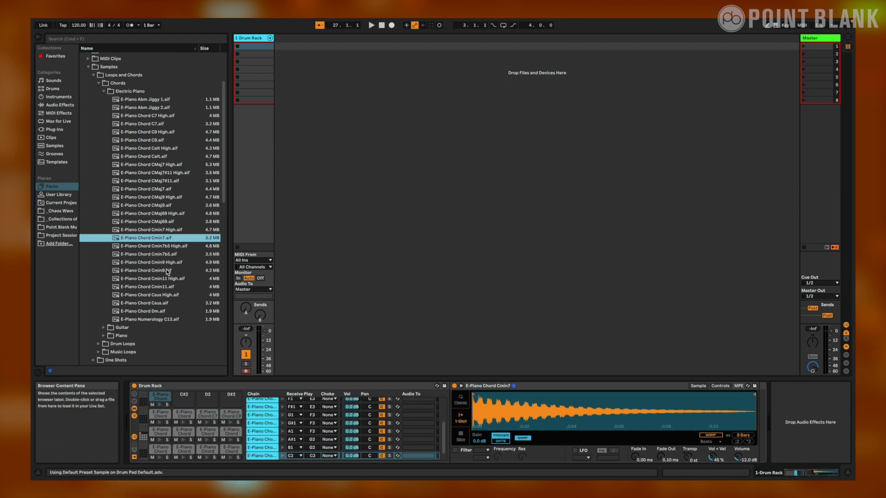
left_click_drag(165, 270, 184, 398)
left_click_drag(165, 287, 208, 397)
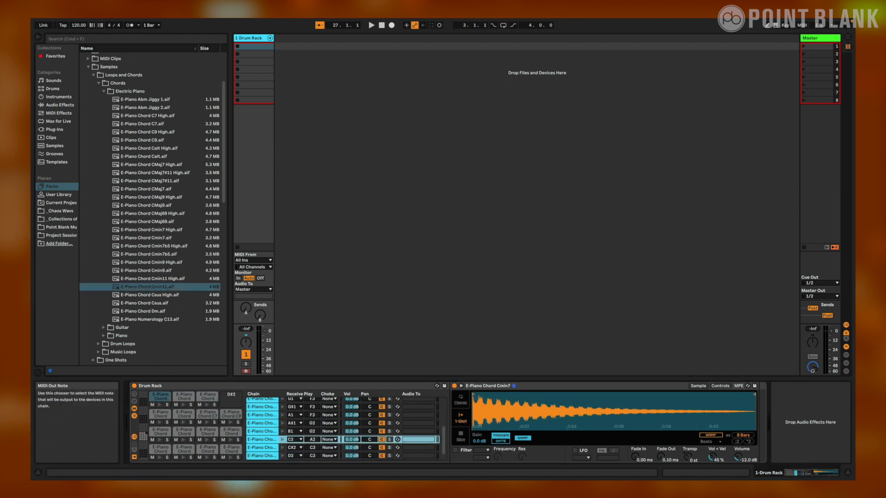
left_click_drag(312, 455, 313, 463)
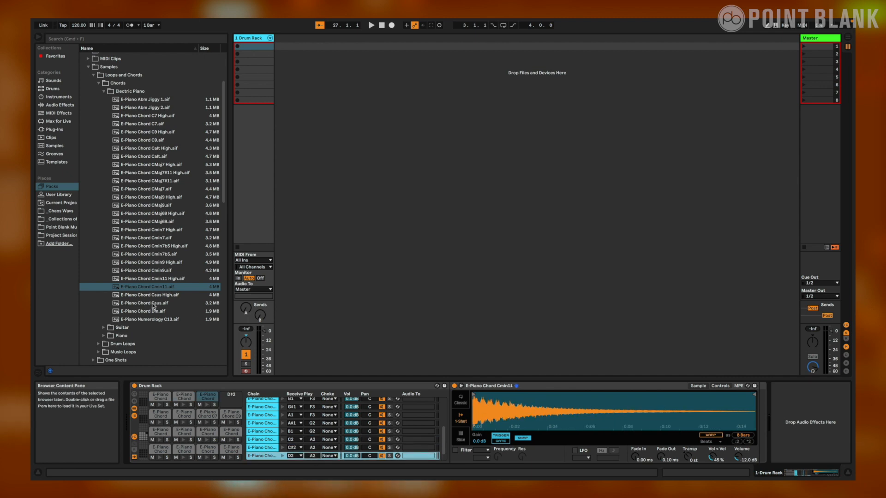
left_click_drag(158, 254, 231, 396)
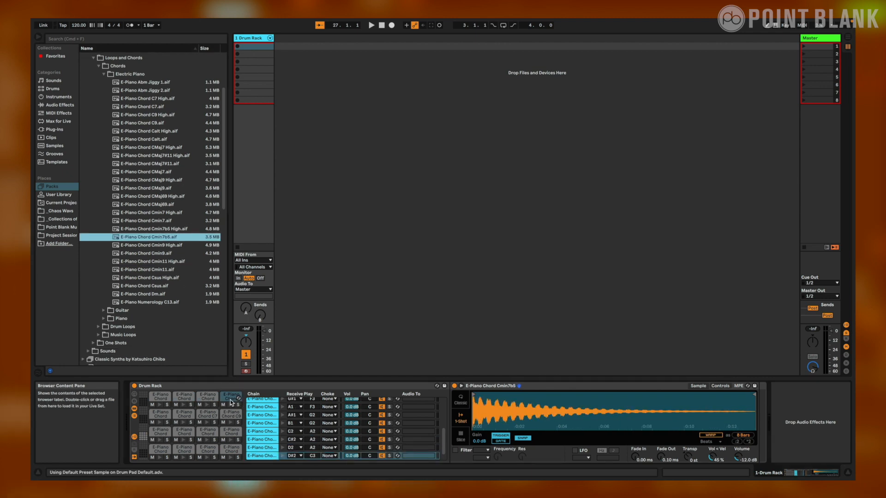
left_click_drag(317, 455, 317, 461)
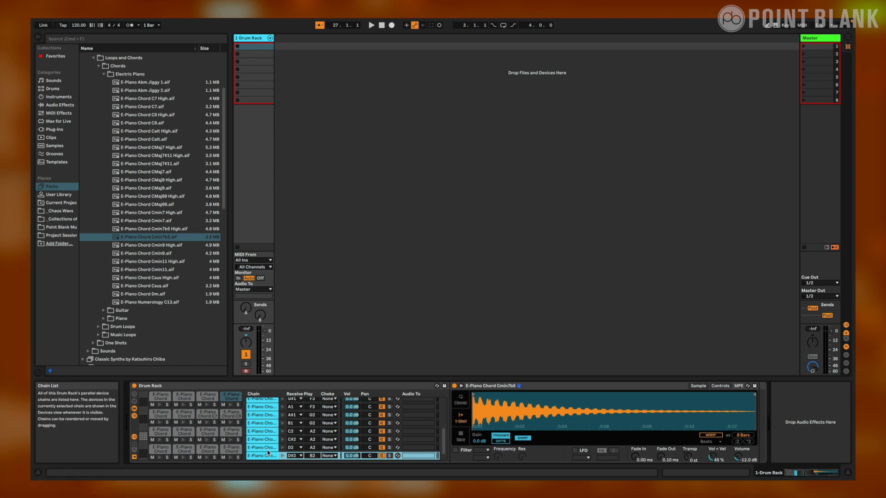
Assign all 16 chains of the Drum Rack to choke group 1
scroll(267, 448, "up", 4)
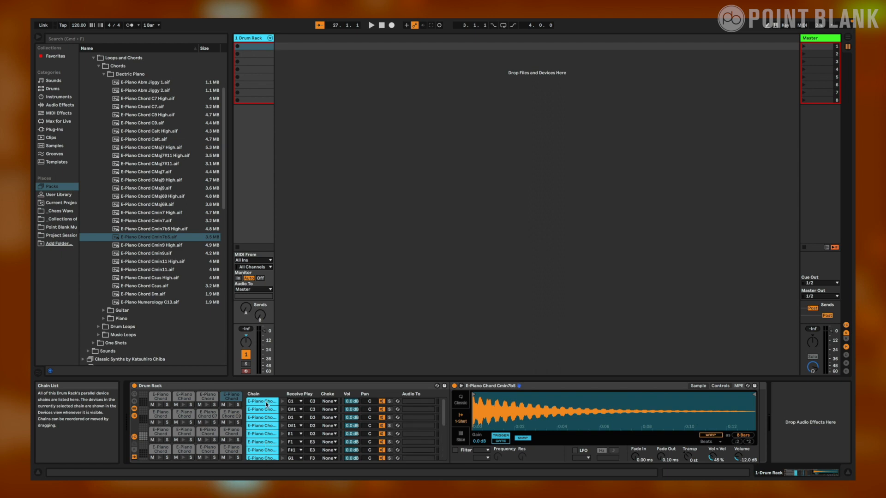
key("super+a")
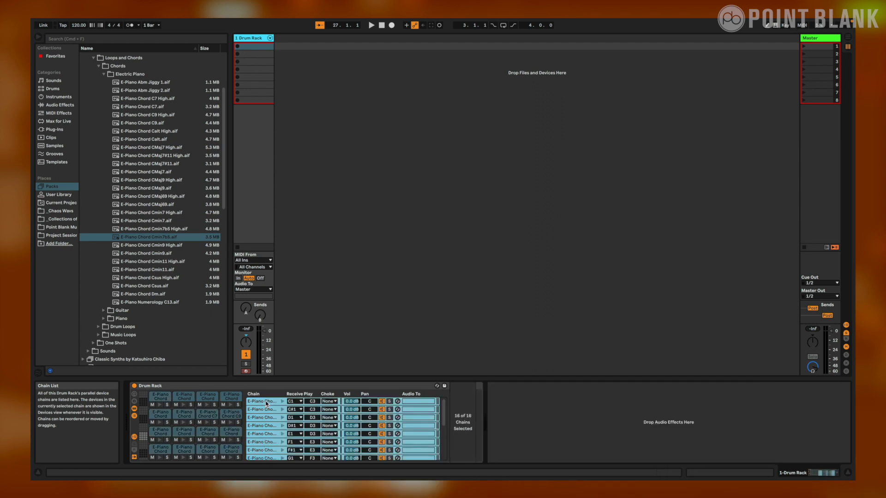
left_click(329, 402)
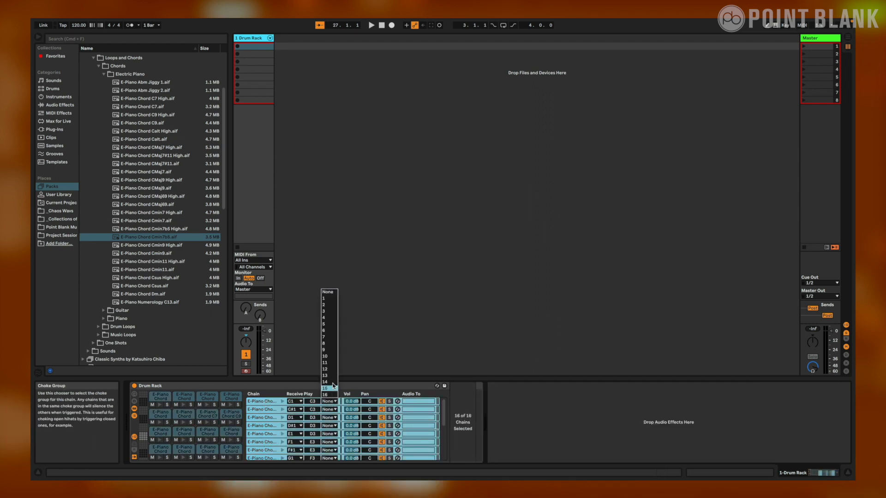
left_click(331, 299)
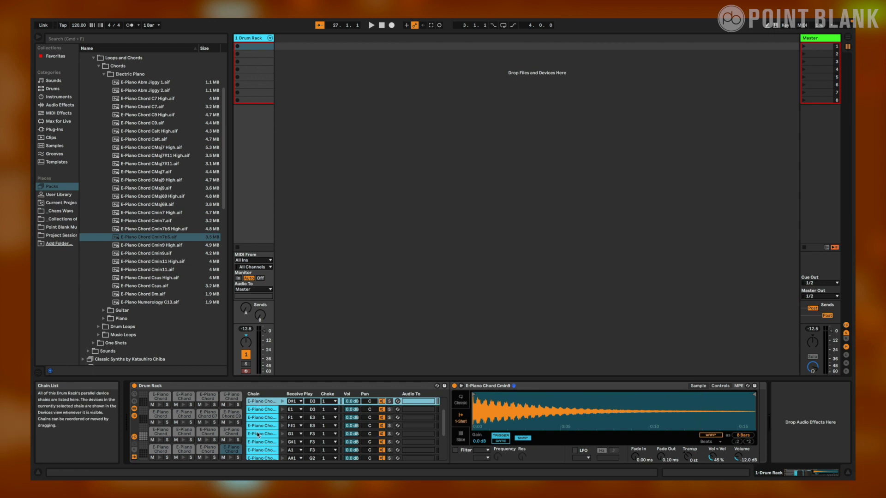
Rename the first six chains, C1 through F1, as Cmaj7, Cmaj9, Dmin7, Dmin9, Dmin11 and Emin7
scroll(258, 435, "up", 3)
left_click(259, 402)
key("super+r")
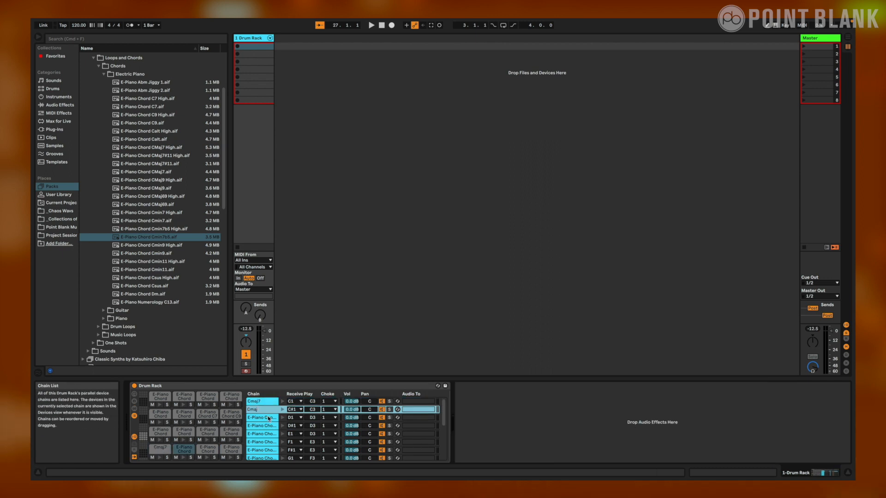
type("9")
key("Tab")
type("Dmin7")
key("Tab")
type("Dmin9")
key("Tab")
type("Dmin11")
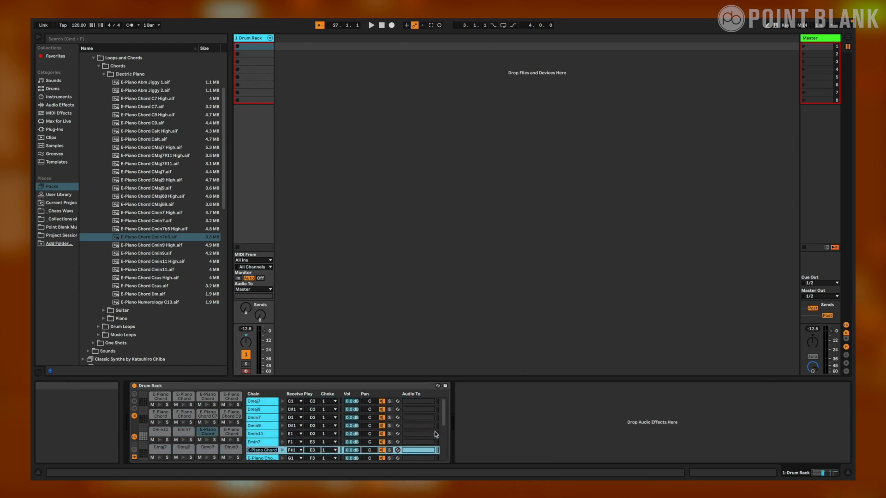
type("\tEmin7\tEsus\tFmaj7\tFmaj9\tFmaj7#11\tG7\tG9\tAmin7\t")
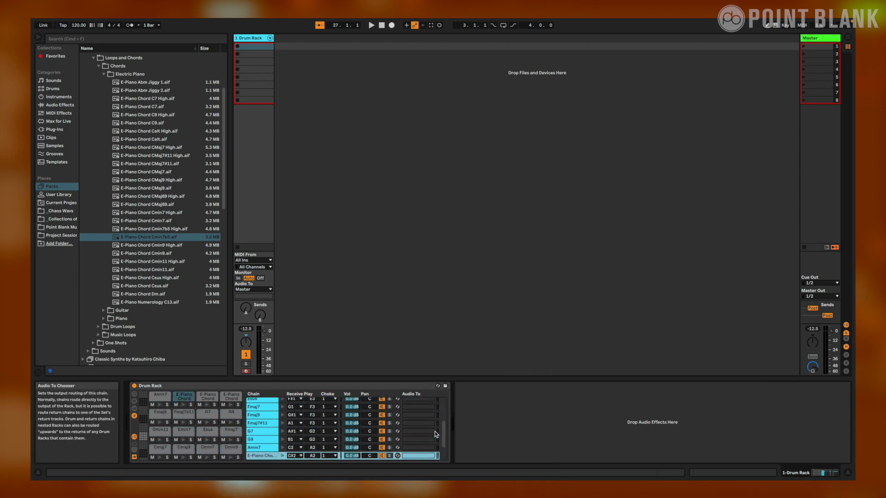
type("Amin9\tAmin11\tBmin7b5")
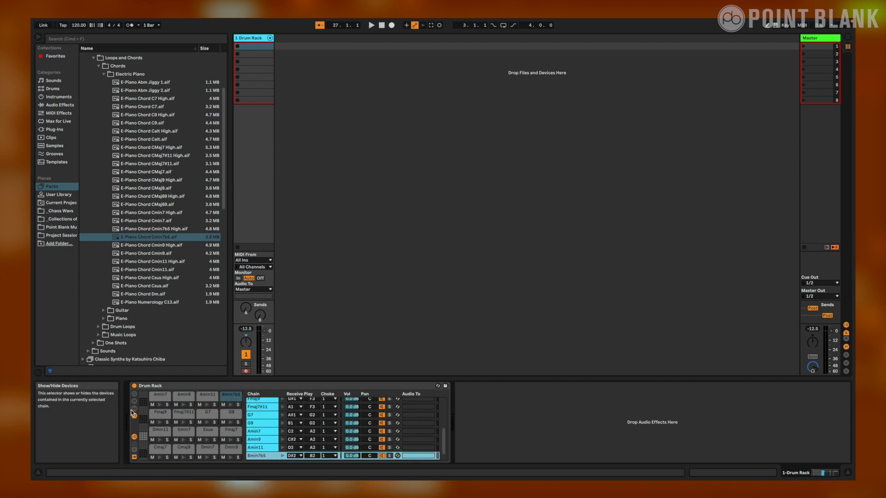
Show the chain devices and copy the Gate playback mode from the Amin7 pad's Simpler to all sibling chains
left_click(134, 412)
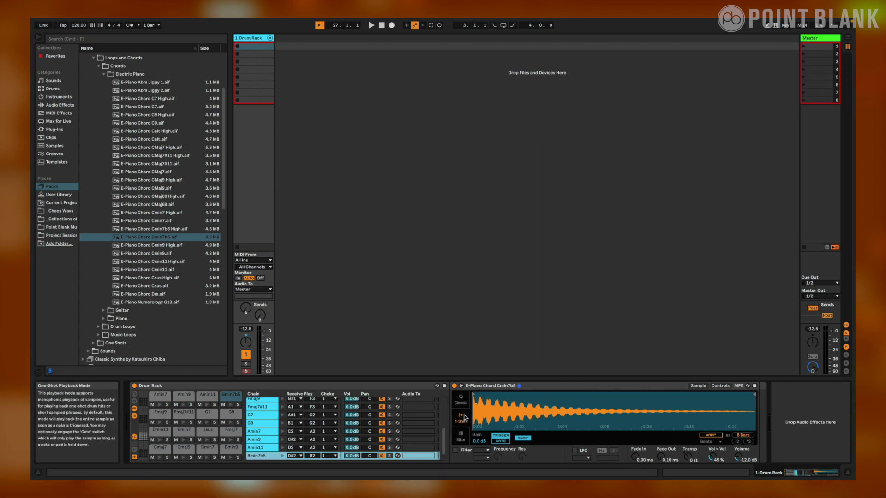
left_click(204, 395)
left_click(160, 395)
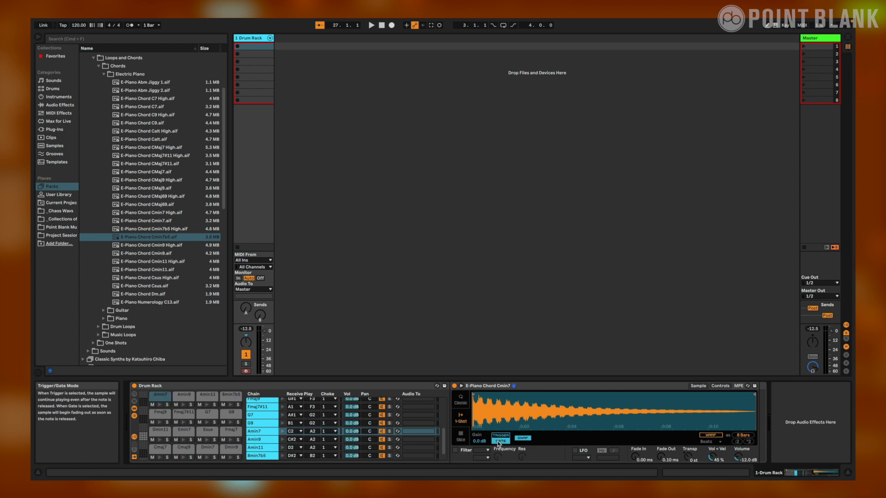
right_click(498, 442)
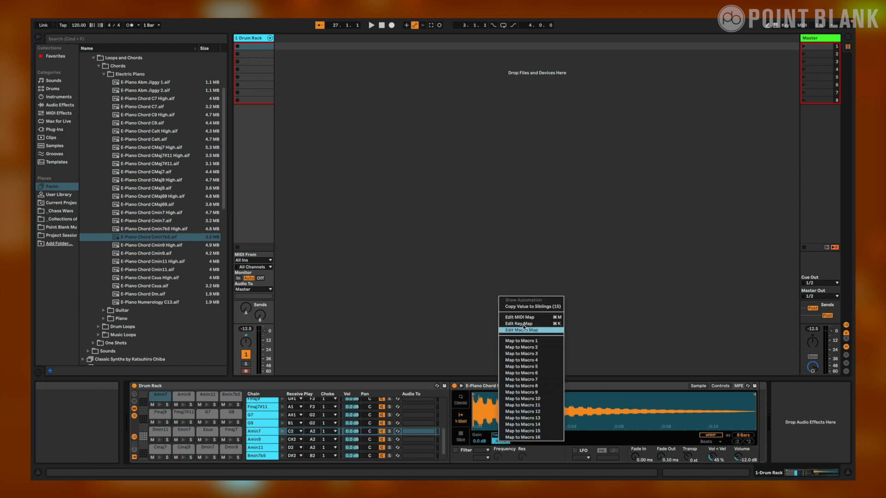
left_click(527, 308)
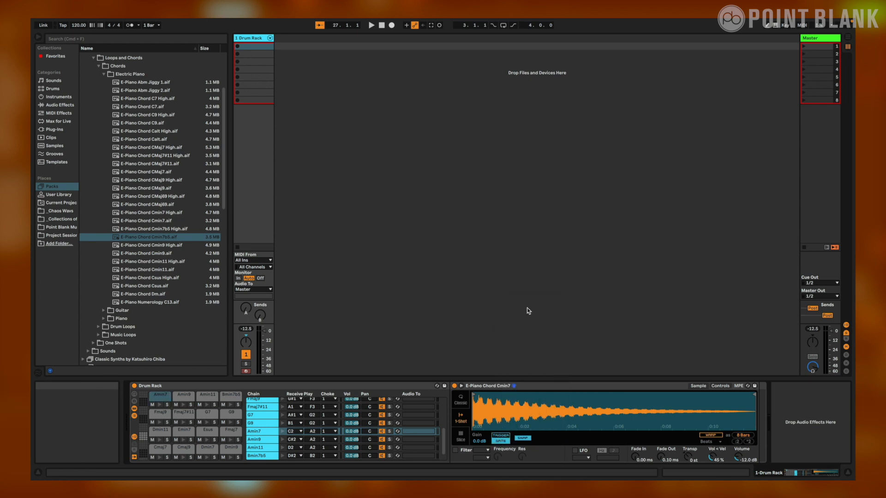
Set the G7 pad's Fade Out to about 5.63 ms and copy that value to all sibling chains
left_click(231, 415)
left_click(206, 417)
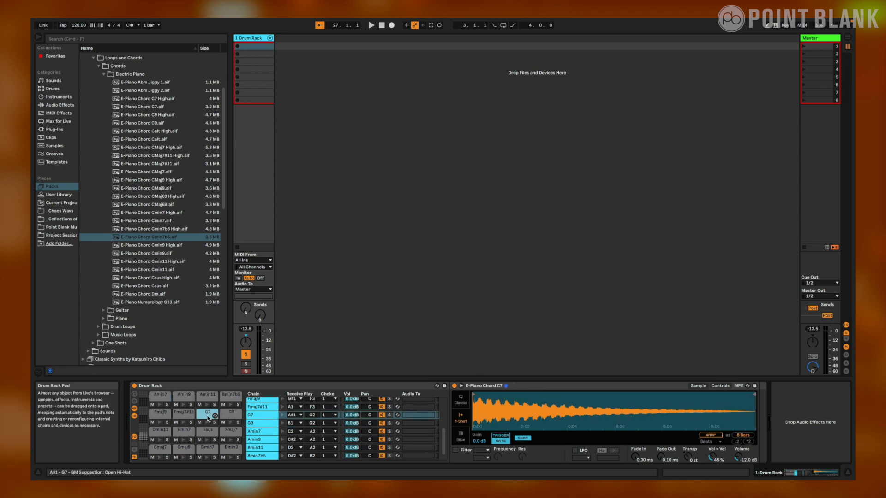
left_click_drag(663, 457, 663, 438)
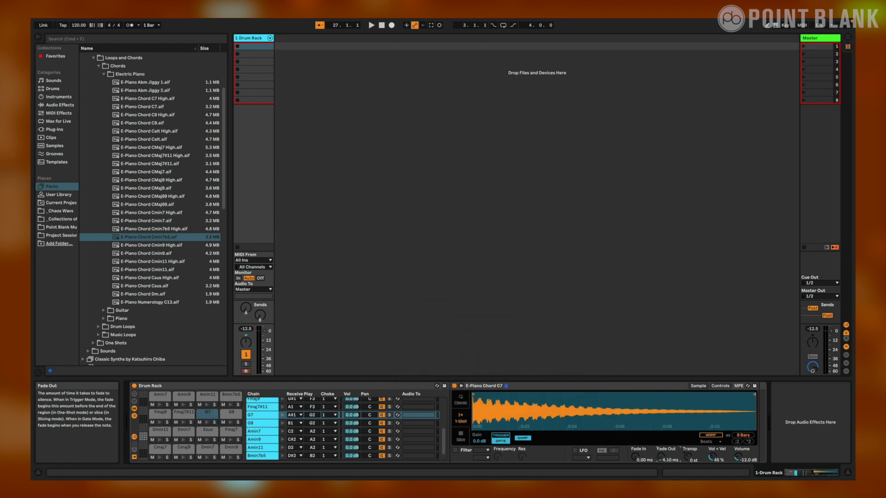
right_click(664, 459)
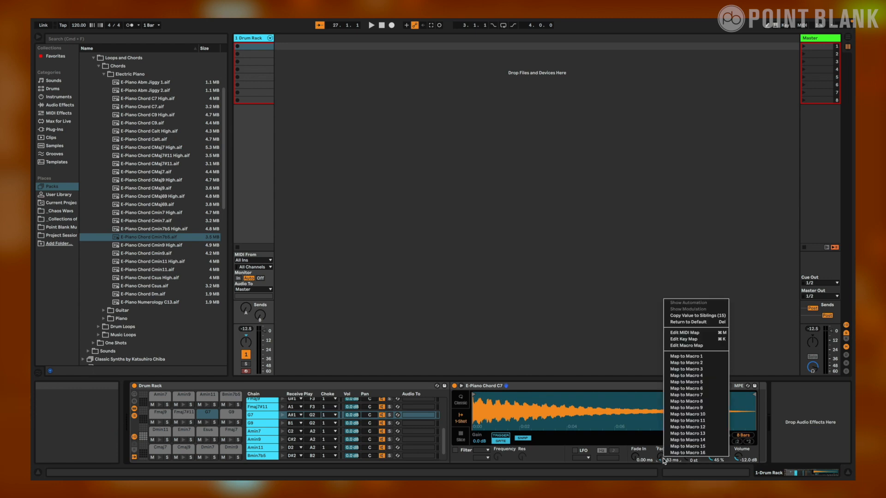
left_click(677, 317)
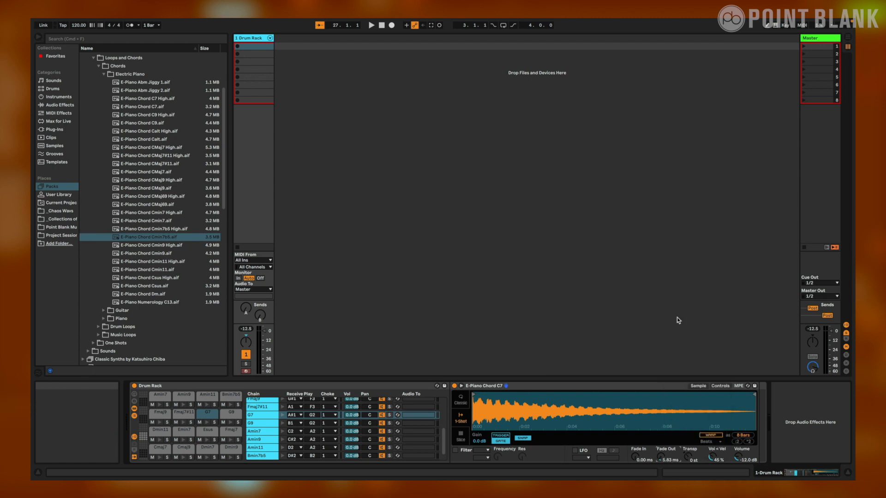
Rename the Drum Rack as 16 Pad E-Piano Chord Kit and save it as a preset in the User Library
left_click(156, 387)
type("16 Pad")
key("Return")
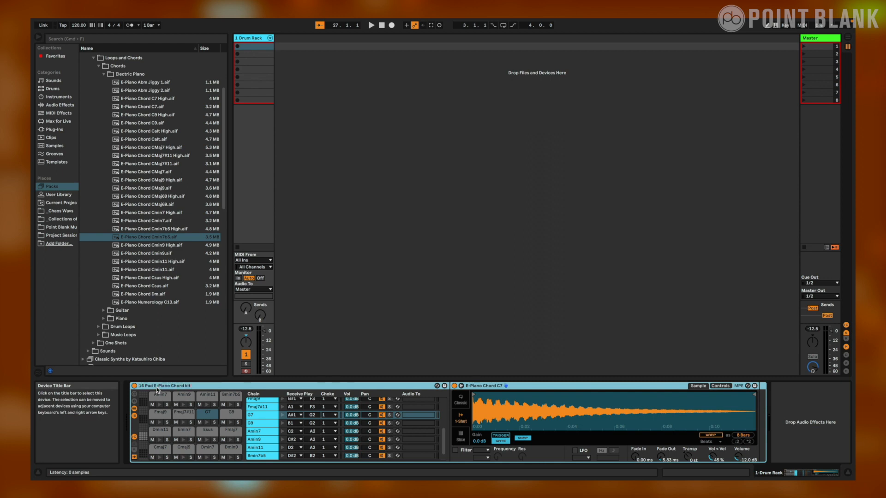
key("Return")
left_click(444, 386)
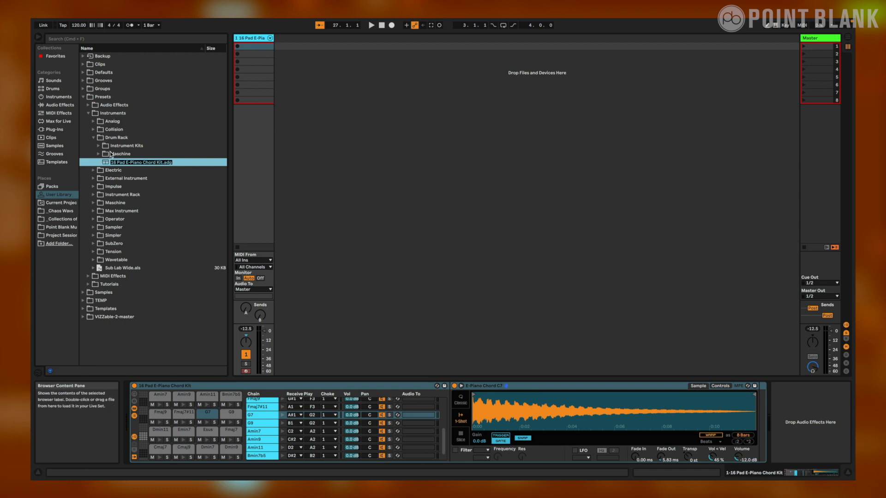
key("Return")
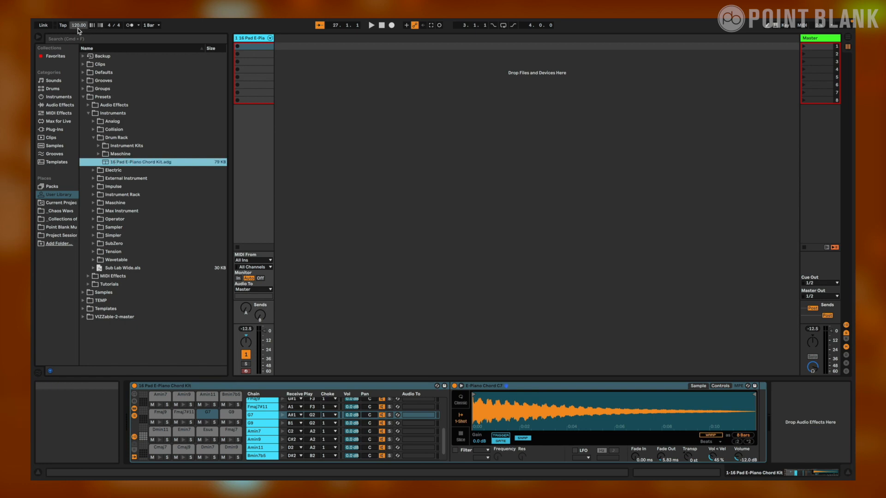
Set the tempo to 84 BPM and create a MIDI clip in the rack track's first slot with a four-bar loop length
left_click_drag(78, 25, 79, 34)
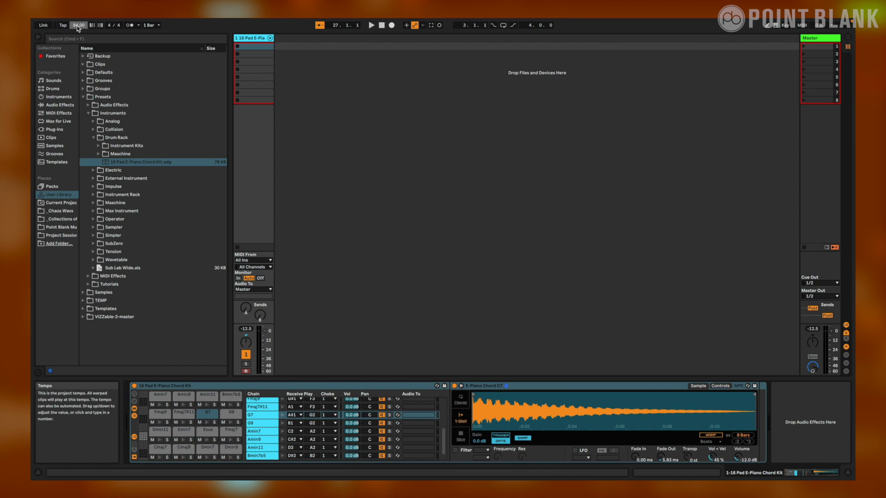
double_click(259, 48)
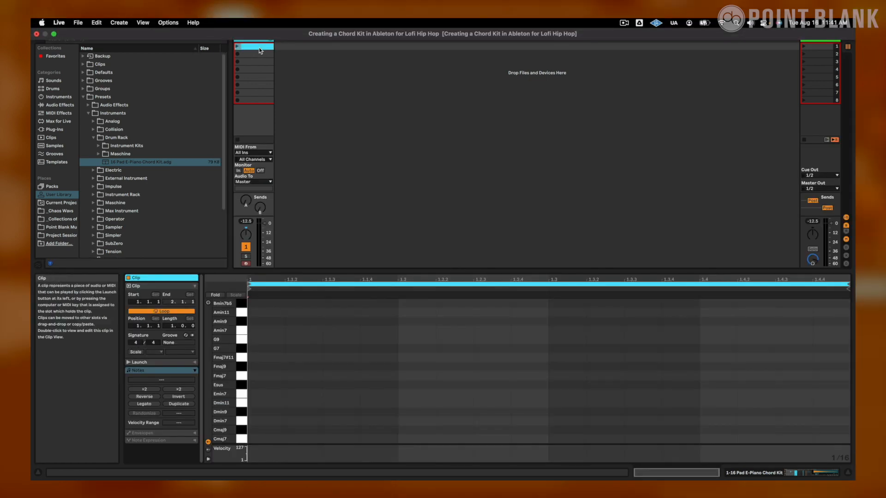
left_click(273, 393)
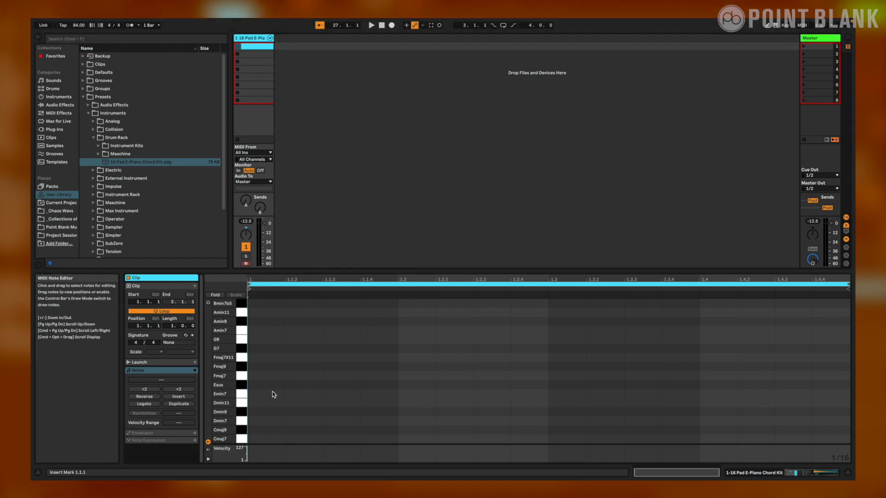
left_click_drag(172, 326, 173, 317)
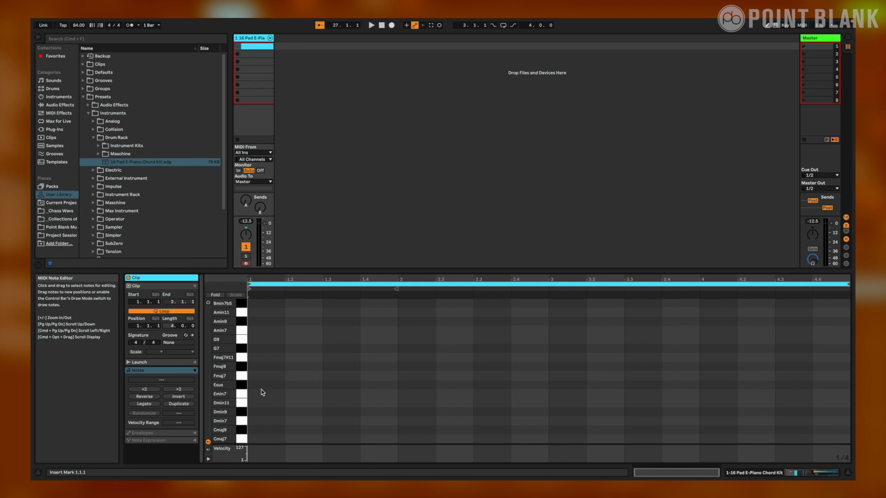
Draw Dmin9 and Dmin7 quarter notes, then G9, G7, Cmaj9 and Cmaj7 eighth notes from 1.3 in bar 1, and play the clip
double_click(266, 412)
double_click(308, 421)
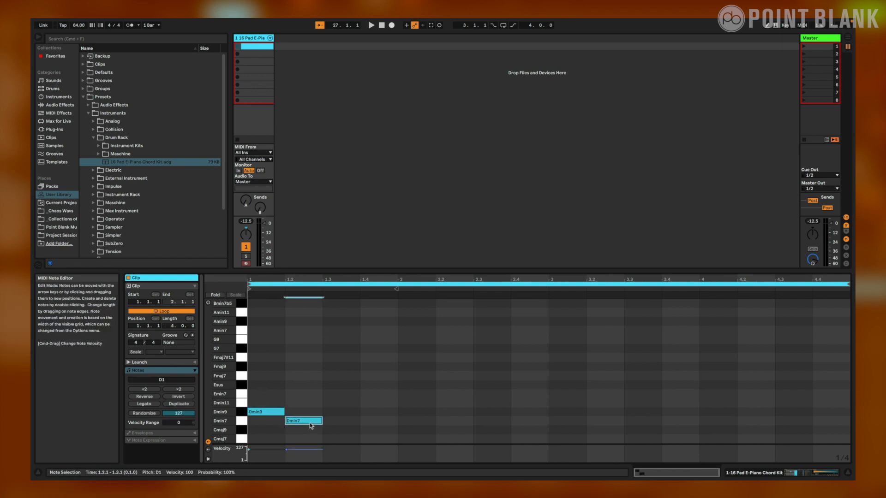
double_click(331, 339)
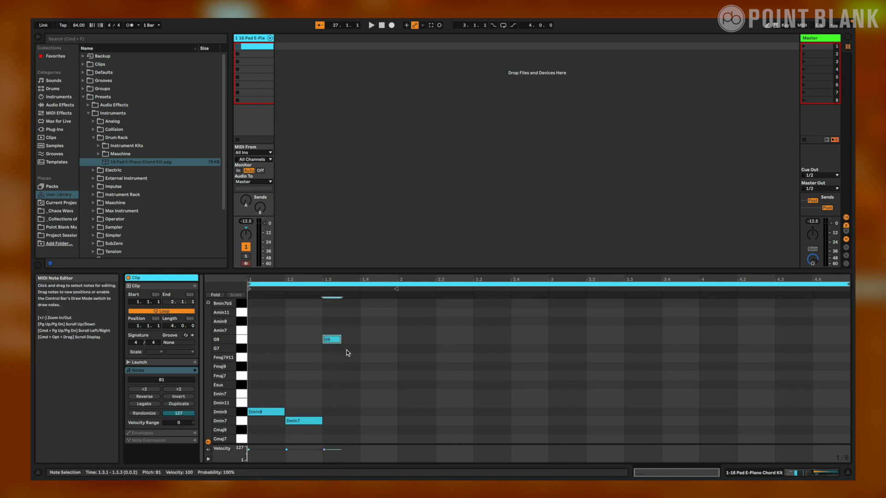
double_click(350, 349)
double_click(369, 430)
double_click(387, 439)
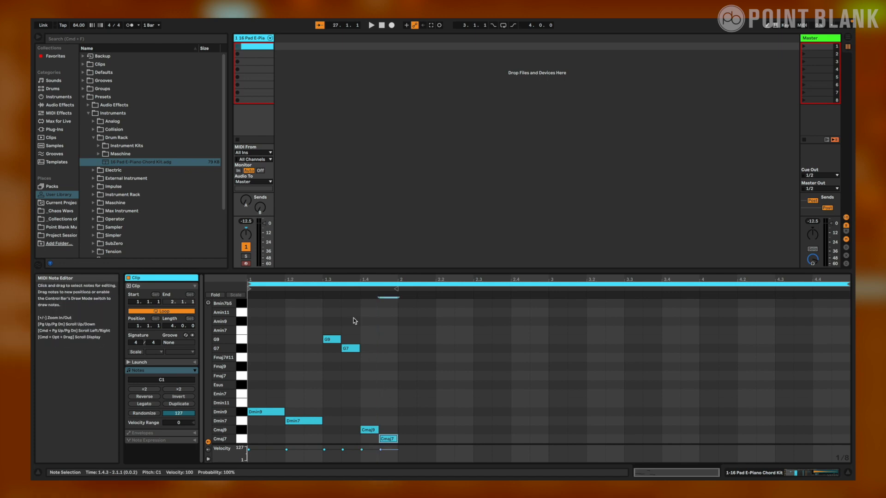
left_click(238, 47)
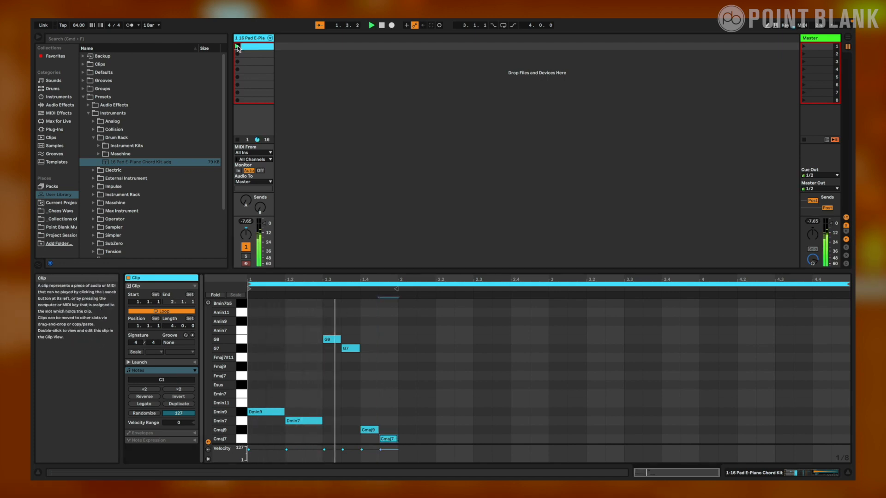
Lengthen G9 to a quarter note, move G7 to 1.4 and Cmaj9 to 1.4.3, delete Cmaj7, and play the clip
mouse_move(353, 351)
left_mouse_down()
mouse_move(372, 350)
mouse_move(343, 340)
mouse_move(361, 351)
left_mouse_up()
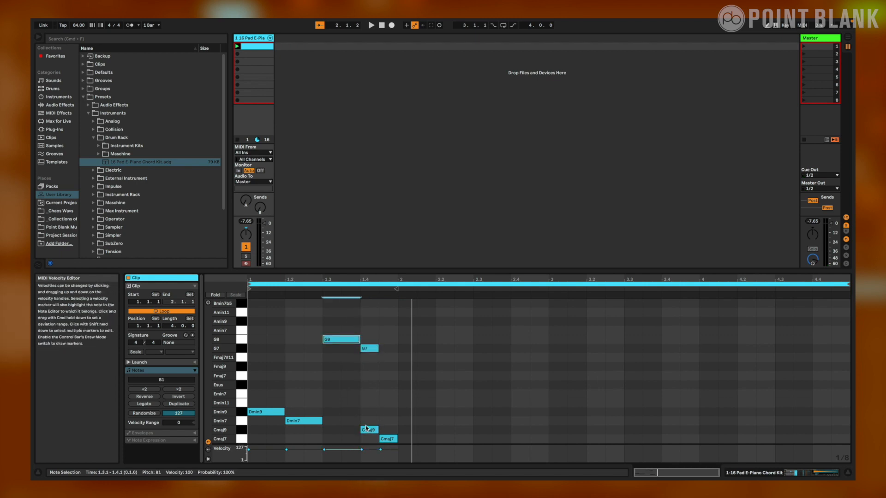
left_click_drag(371, 431, 393, 435)
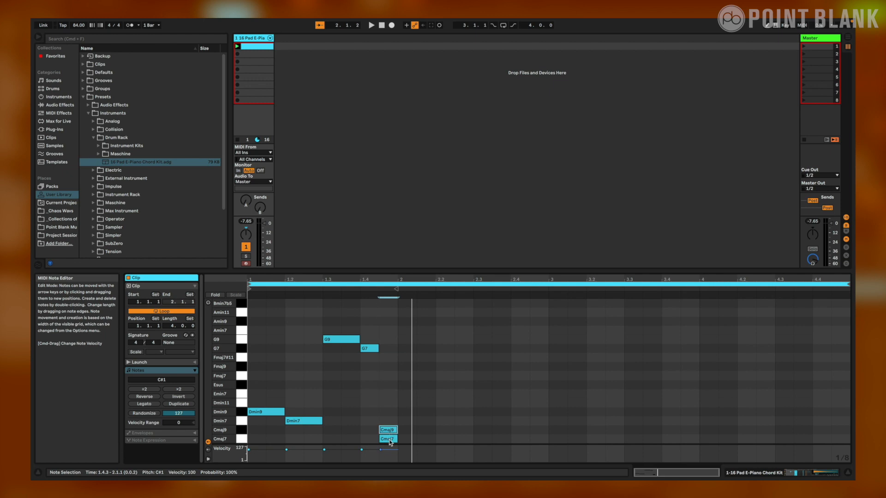
double_click(390, 440)
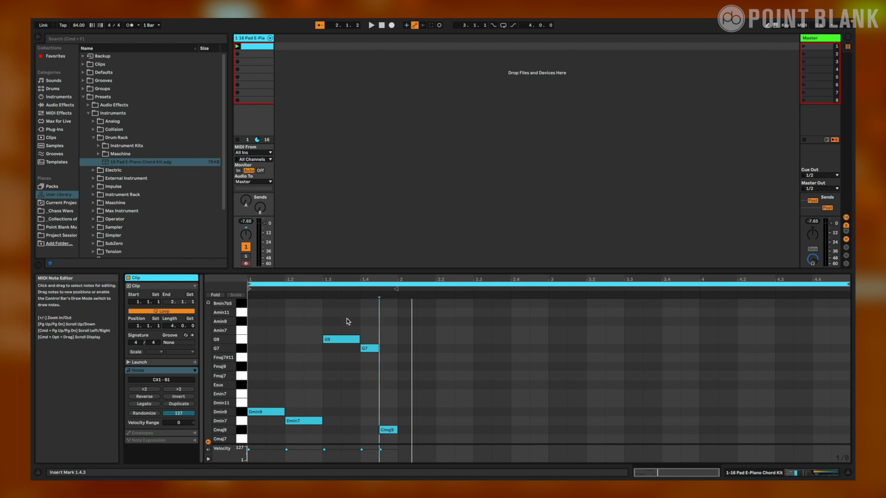
key("space")
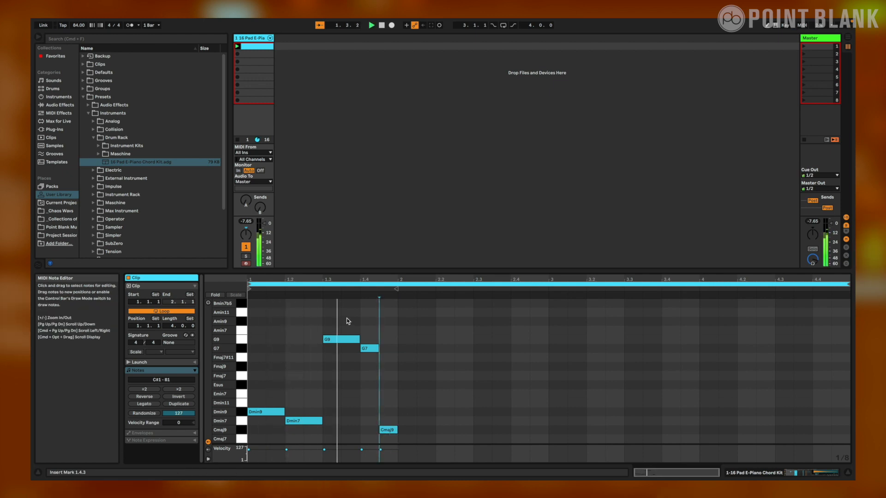
key("space")
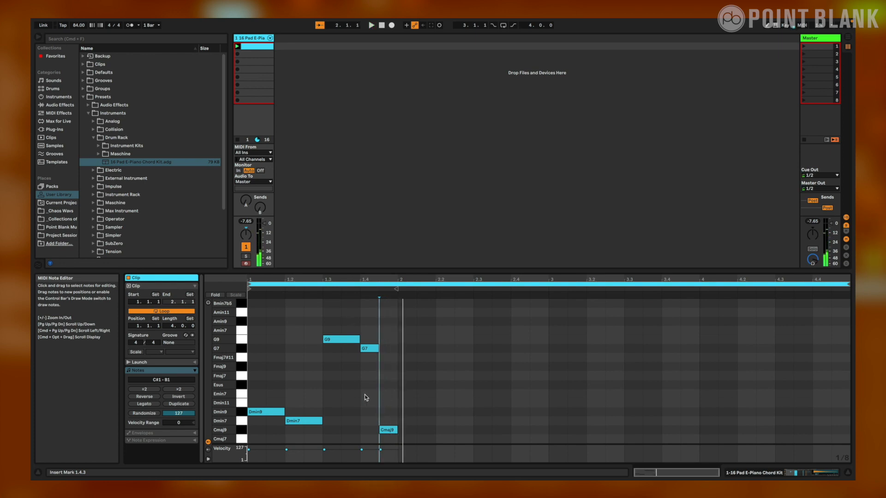
Fill bar 2 with Fmaj9, Fmaj7 and Esus quarter notes and Emin7 and Dmin11 eighth notes, and play the clip
double_click(406, 368)
double_click(445, 376)
left_click_drag(406, 367, 505, 385)
double_click(482, 385)
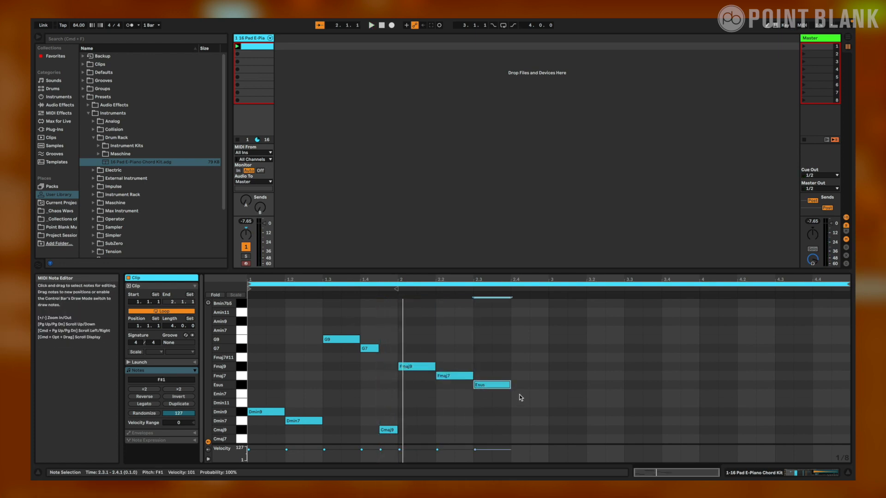
double_click(519, 394)
double_click(538, 403)
key("space")
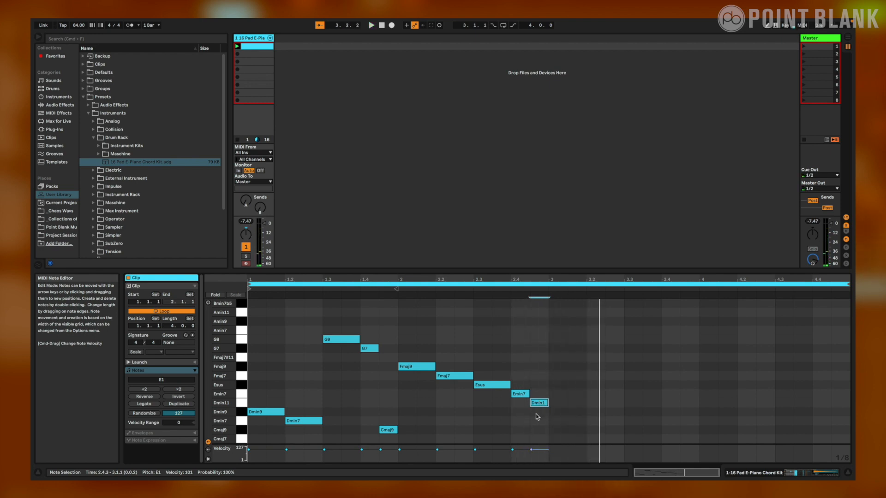
Duplicate the two-bar chord progression into bars 3 and 4, and change bar 3's last chord to Cmaj7
left_click_drag(538, 444, 257, 322)
key("super+d")
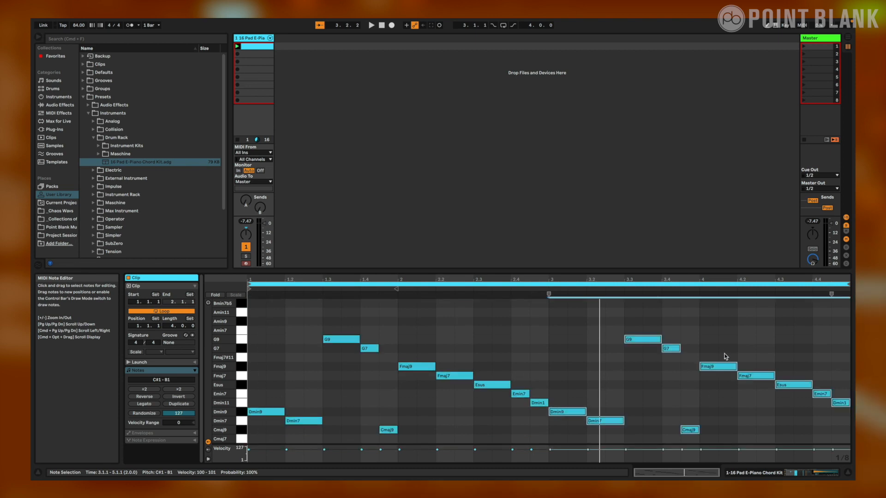
left_click(726, 340)
left_click(691, 430)
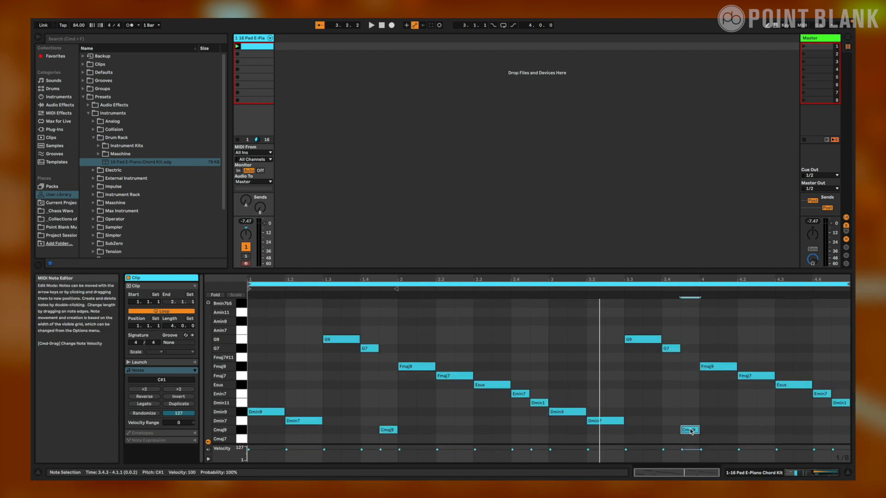
left_click_drag(691, 433, 691, 439)
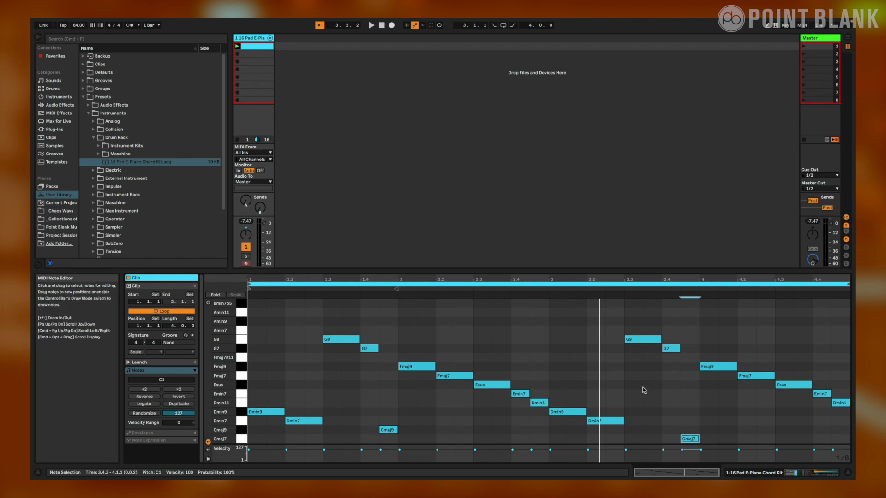
Play the clip, lower the electric piano track's volume to -12 dB and reset its peak level
key("space")
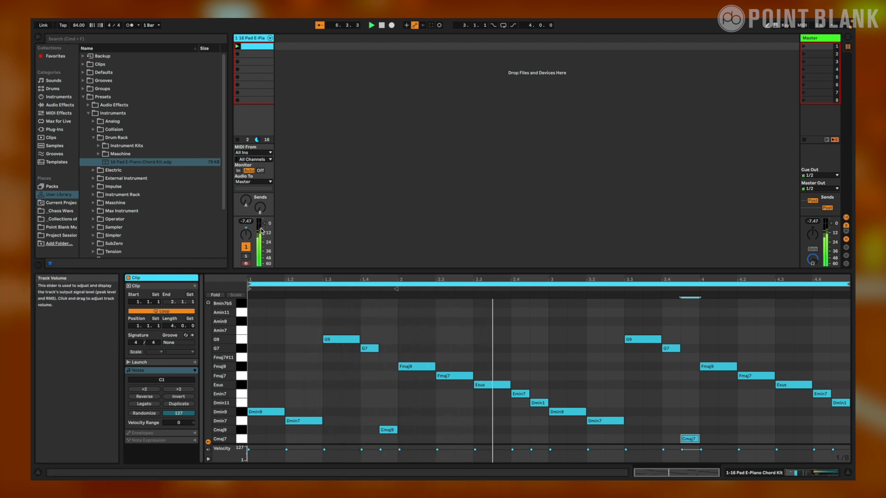
mouse_move(261, 231)
left_mouse_down()
mouse_move(261, 238)
mouse_move(253, 232)
left_mouse_up()
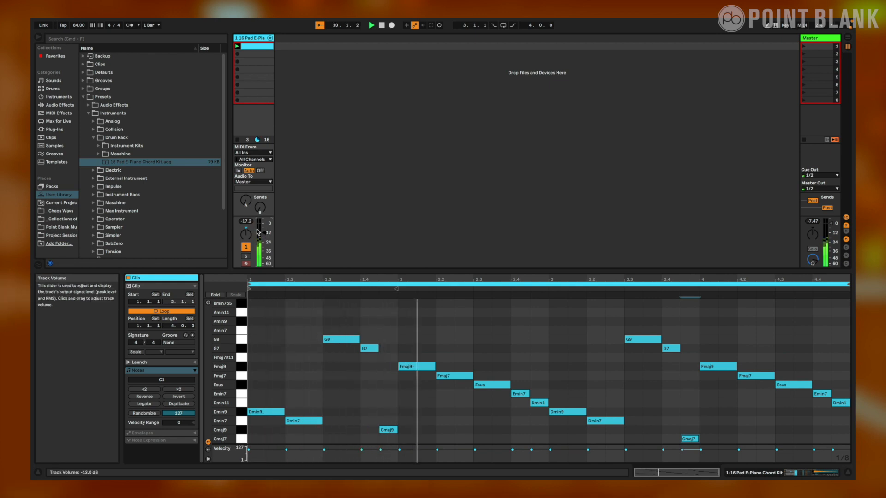
left_click(247, 222)
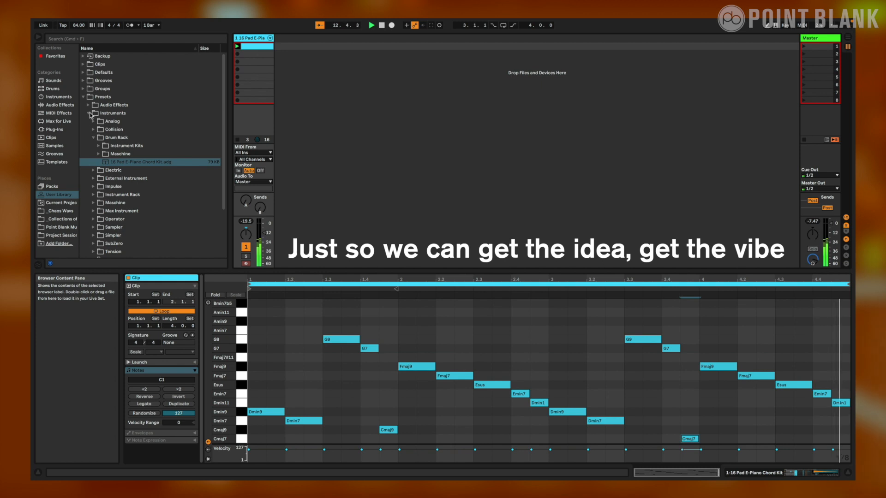
Load "LL Loop 79 BPM.aif" from the pack's Full Loops drum loop folder onto a new audio track
left_click(52, 186)
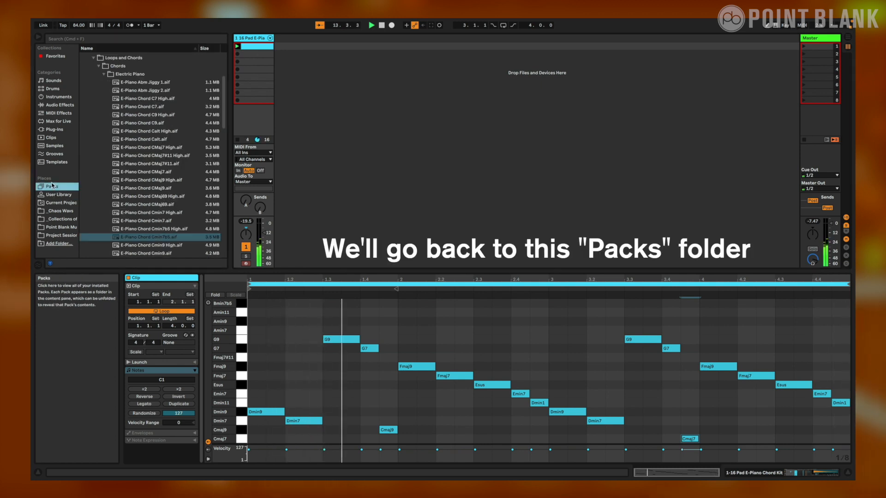
left_click(97, 66)
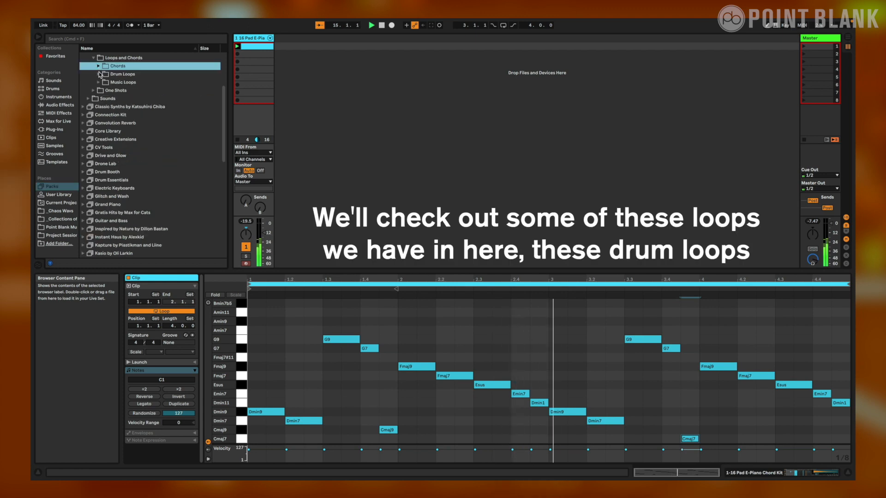
left_click(98, 74)
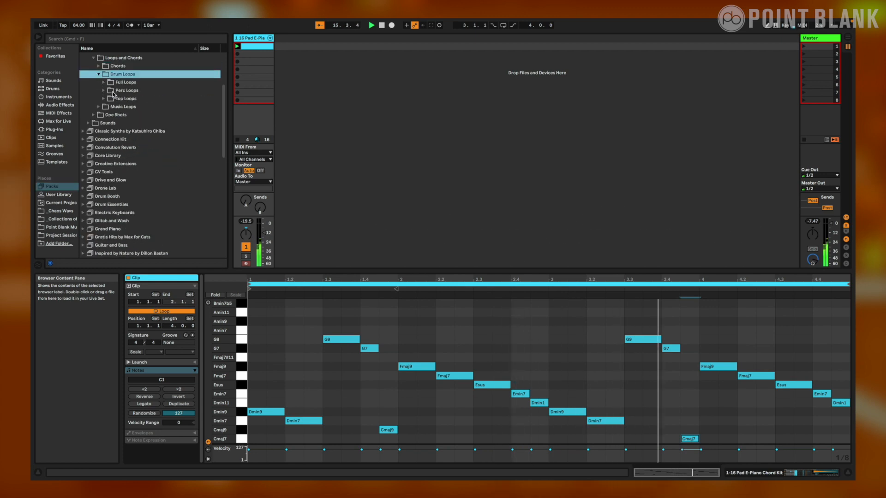
left_click(104, 82)
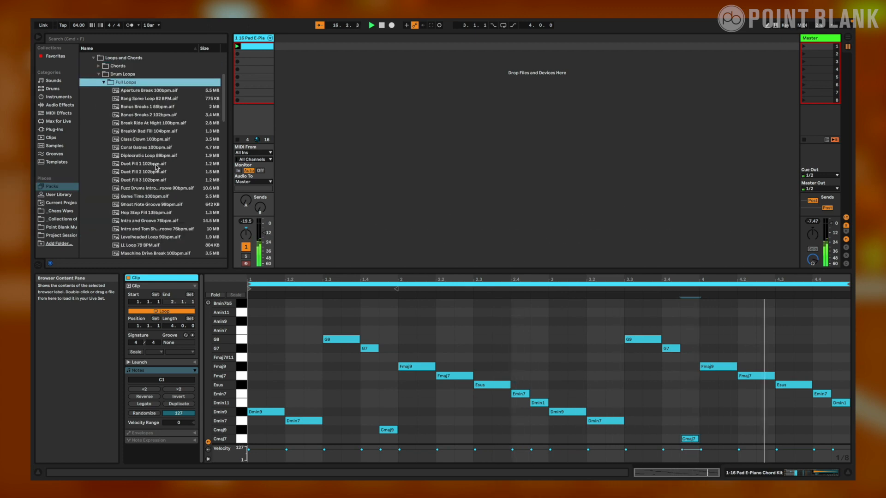
scroll(156, 167, "down", 2)
scroll(156, 167, "down", 1)
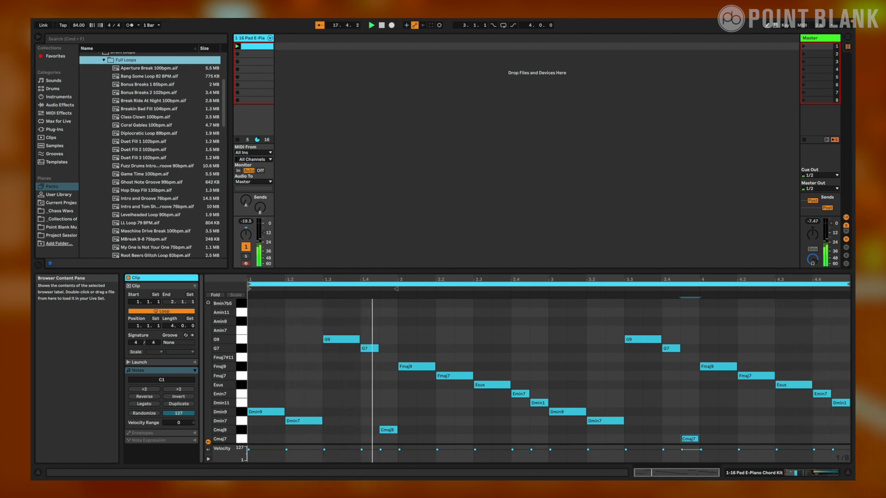
left_click_drag(143, 226, 295, 54)
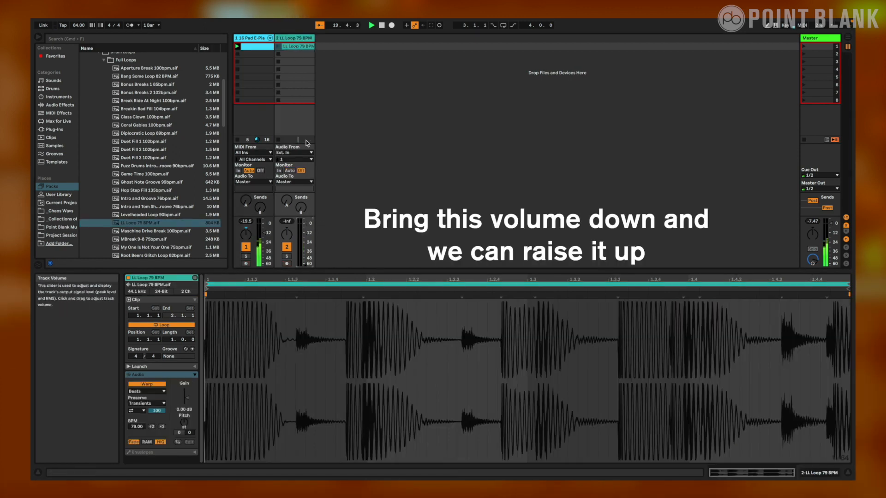
Launch the LL Loop 79 BPM clip alongside the chords and gradually raise its track volume to slightly above -24 dB
left_click(279, 47)
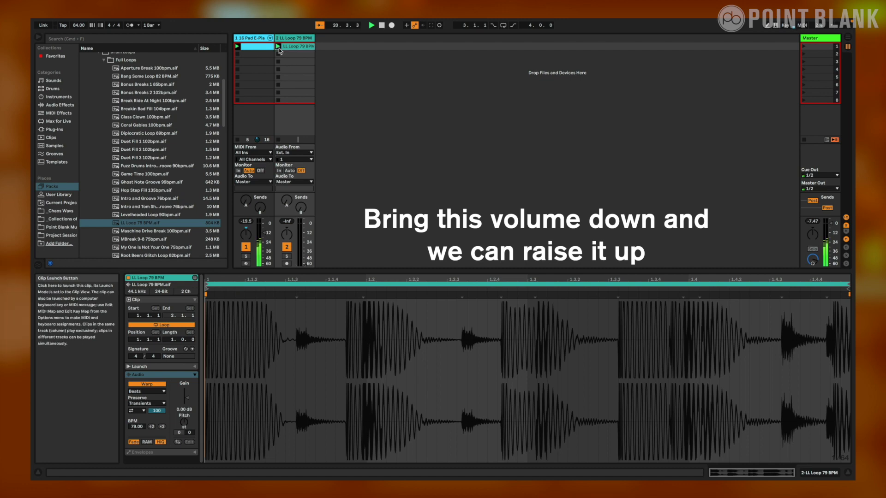
left_click_drag(300, 265, 300, 242)
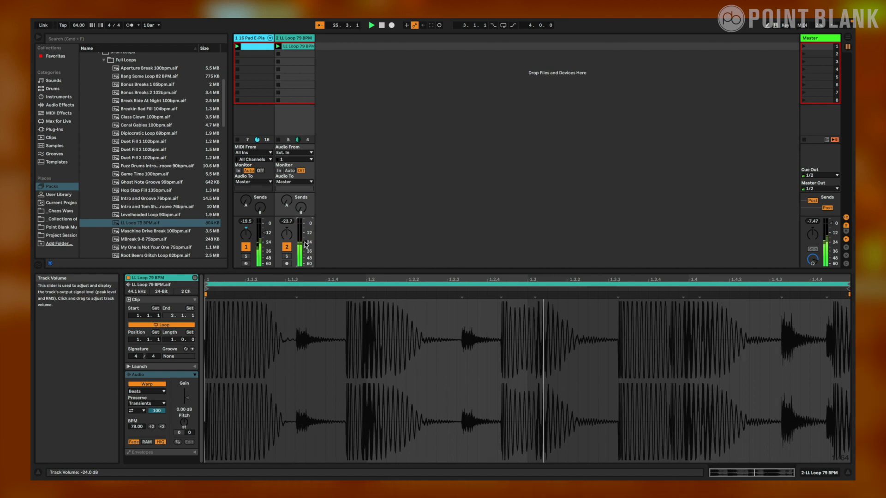
left_click_drag(305, 245, 305, 241)
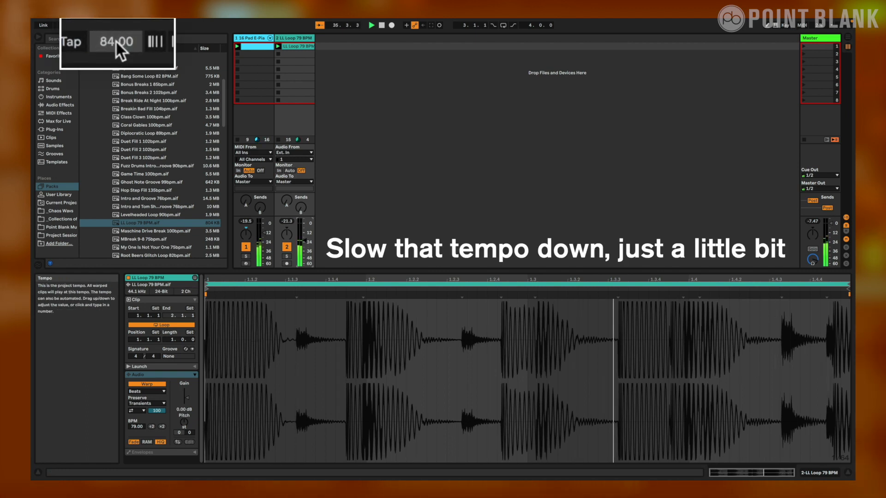
Slow the project tempo to 79 BPM
left_click_drag(116, 46, 116, 49)
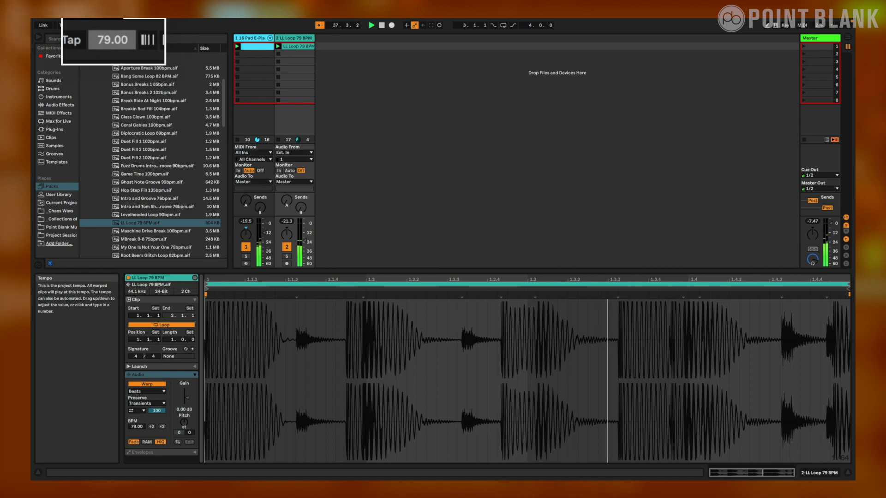